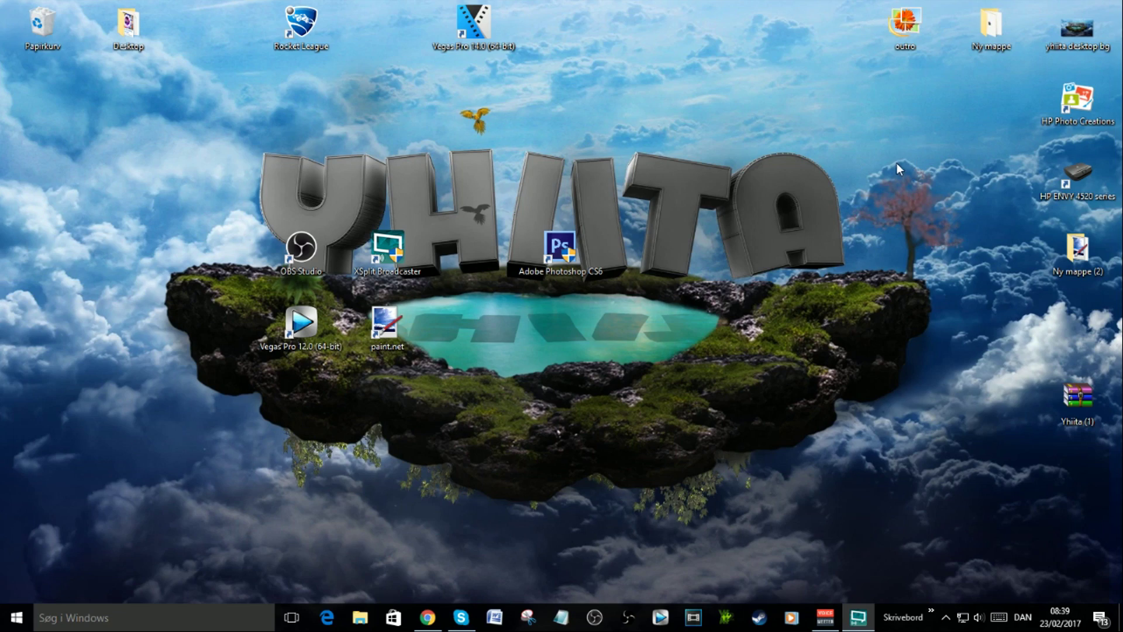
- Download the English (64 bit) WinRAR build in Chrome, install it with the default options, and close the program folder
{"action": "left_click", "coordinate": [432, 620]}
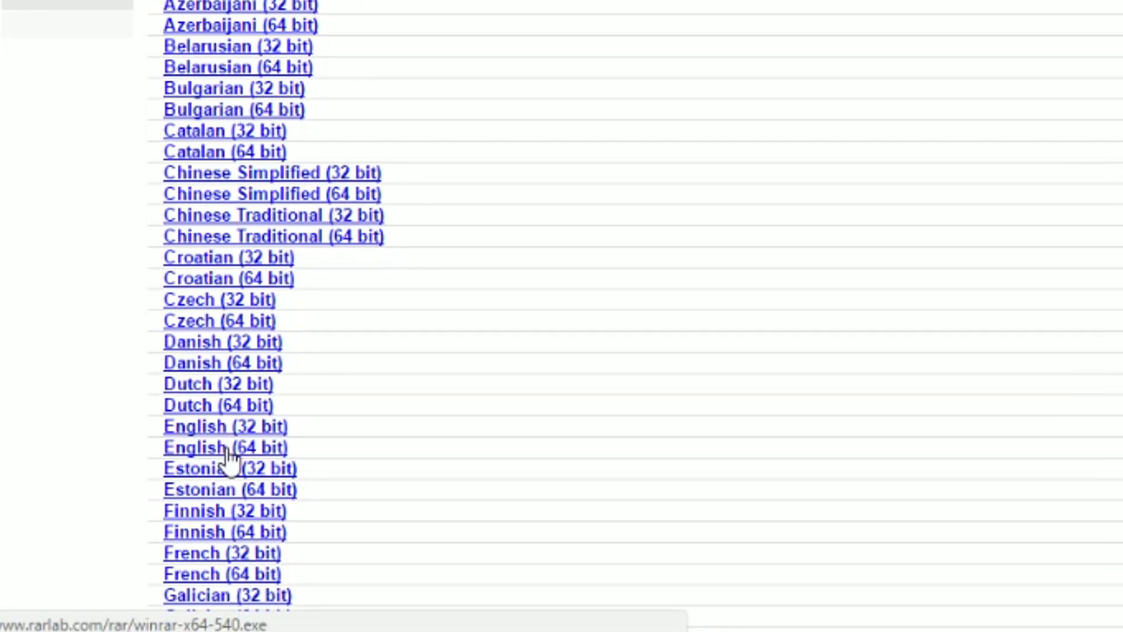
{"action": "left_click", "coordinate": [462, 323]}
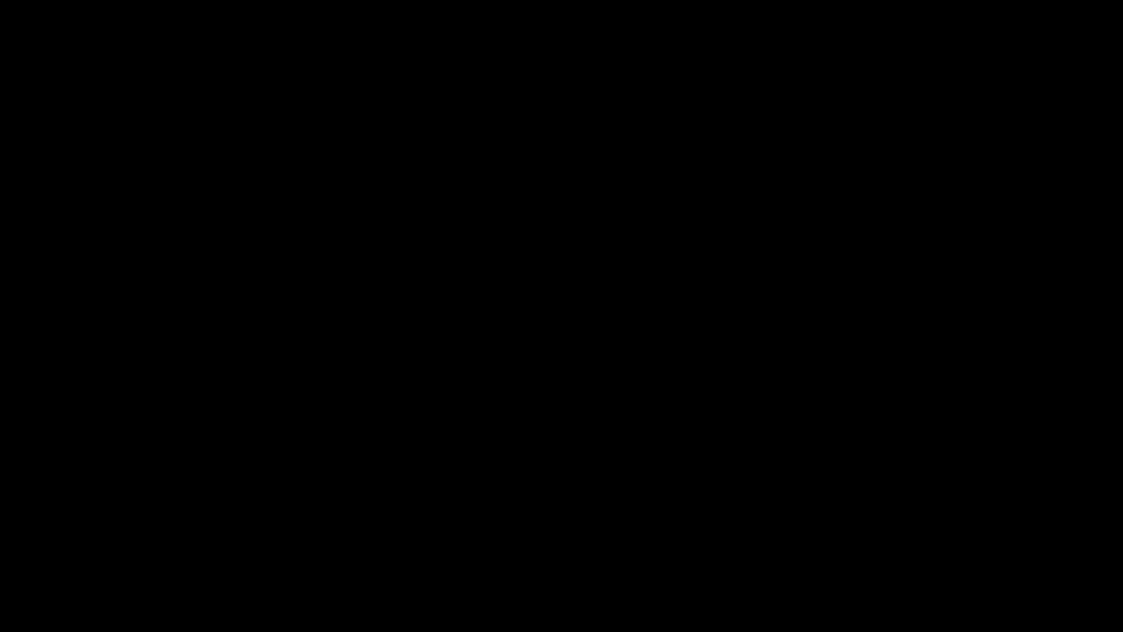
{"action": "left_click", "coordinate": [475, 401]}
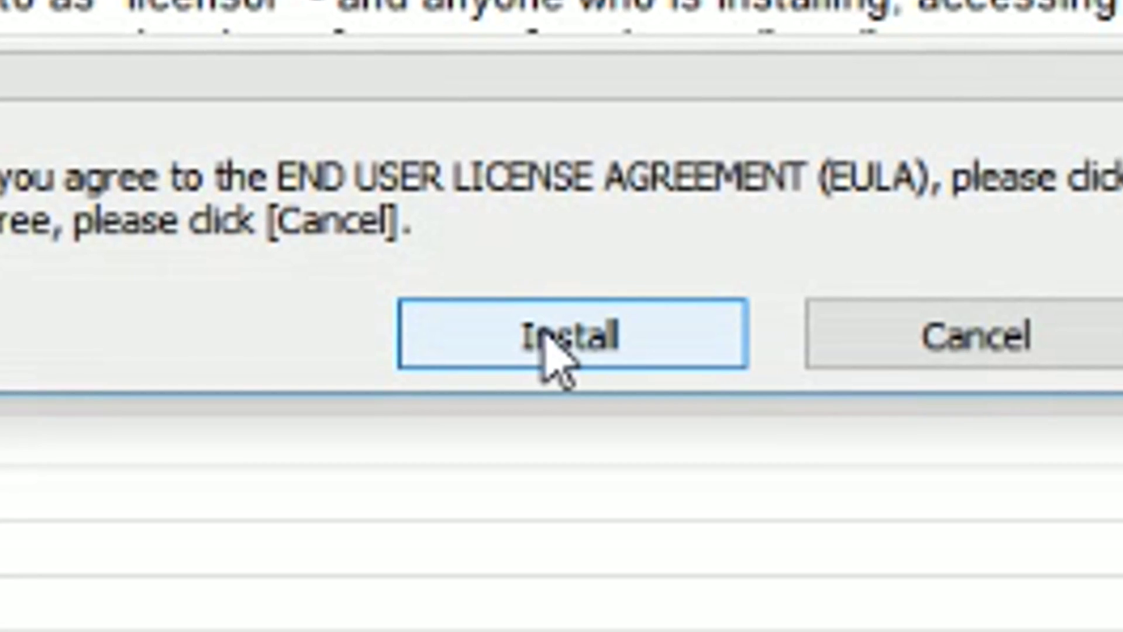
{"action": "left_click", "coordinate": [548, 351]}
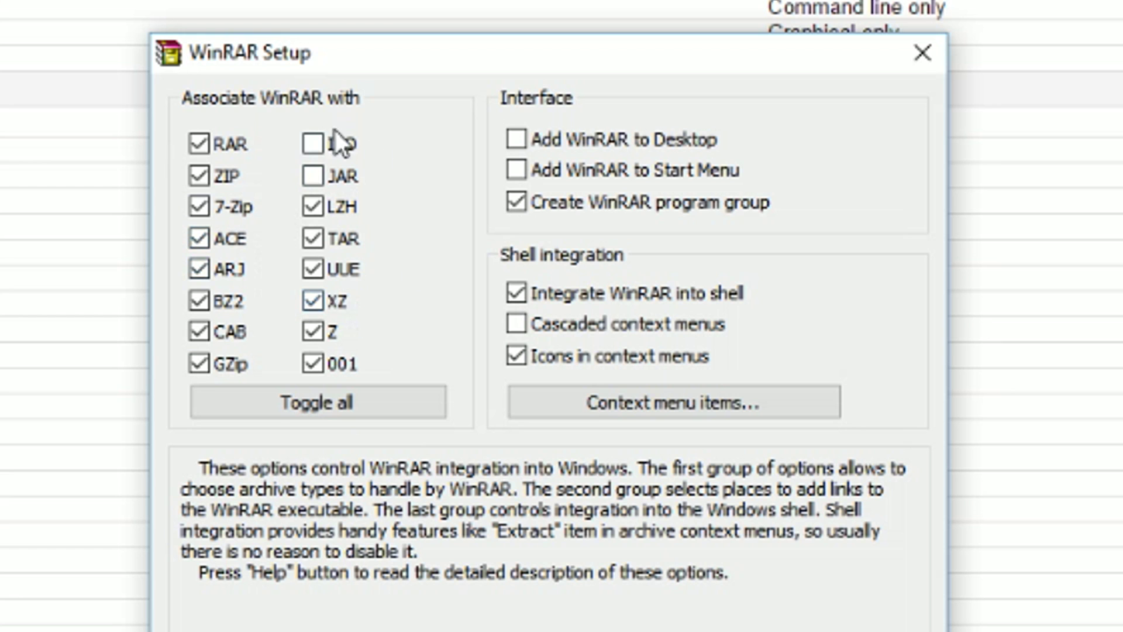
{"action": "left_click", "coordinate": [529, 440]}
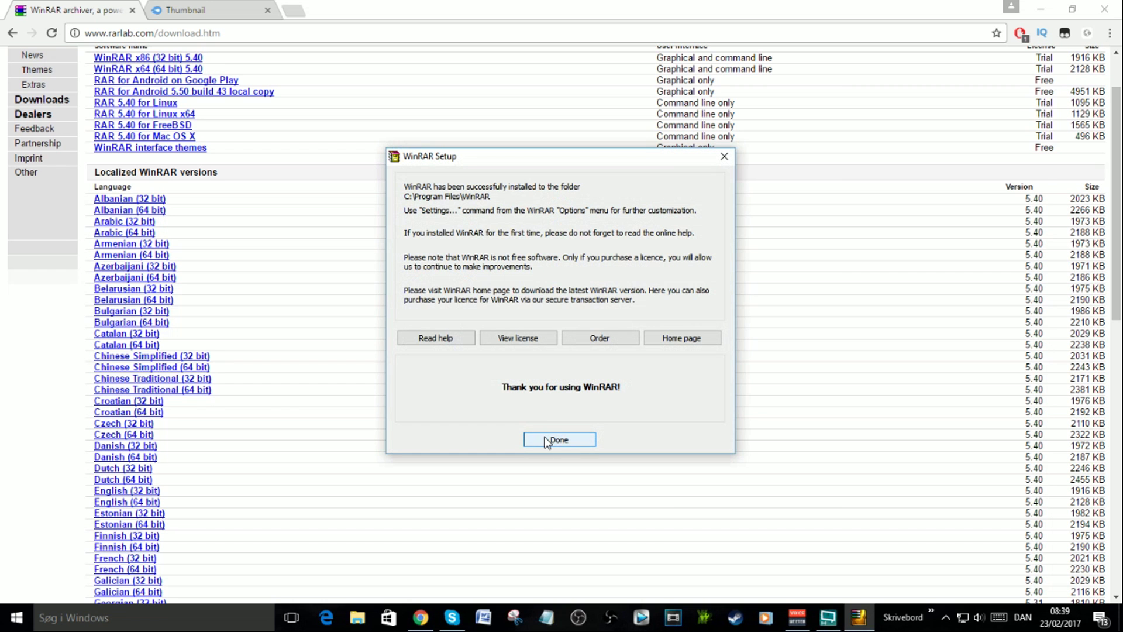
{"action": "left_click", "coordinate": [547, 440]}
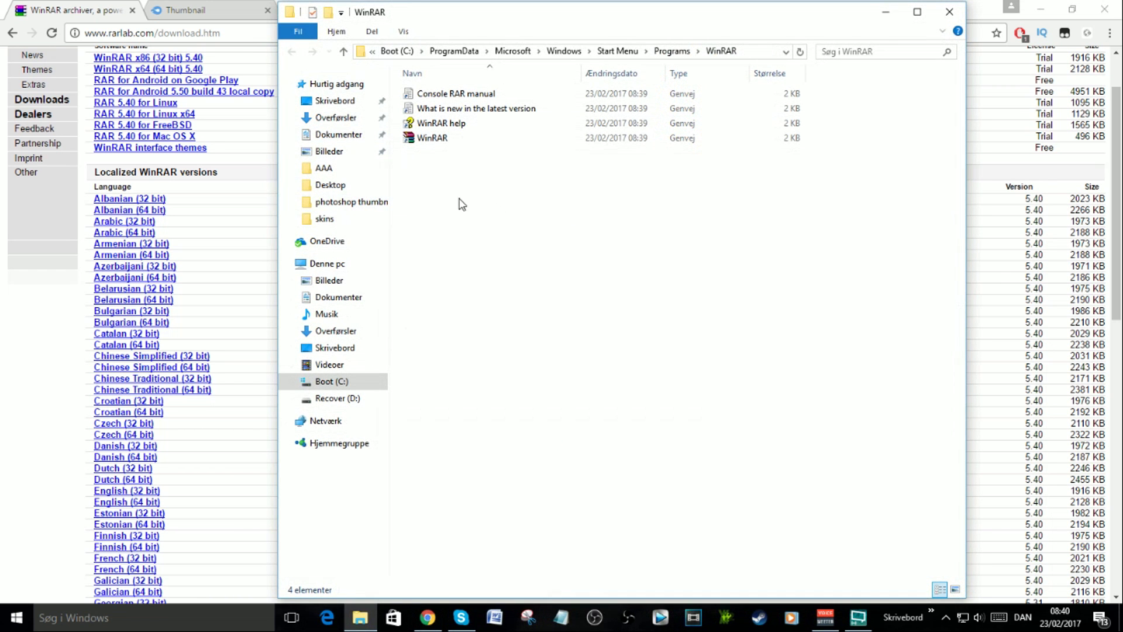
{"action": "left_click", "coordinate": [949, 11]}
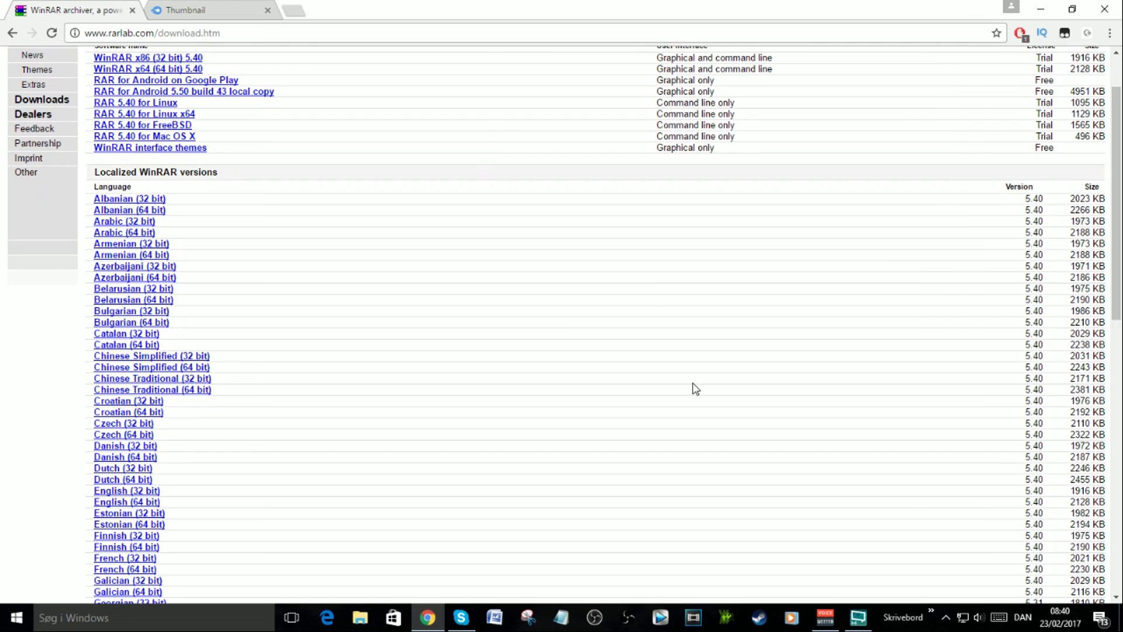
- Download Thumbnail.zip from the MediaFire page and put the downloaded archive on the desktop
{"action": "left_click", "coordinate": [228, 10]}
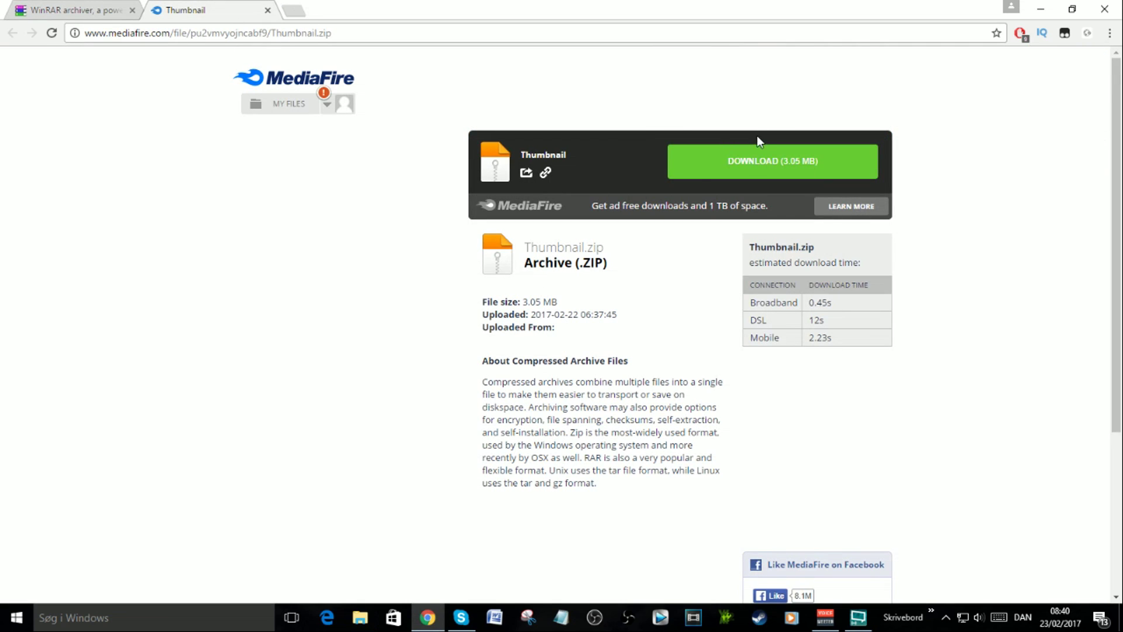
{"action": "left_click", "coordinate": [746, 159]}
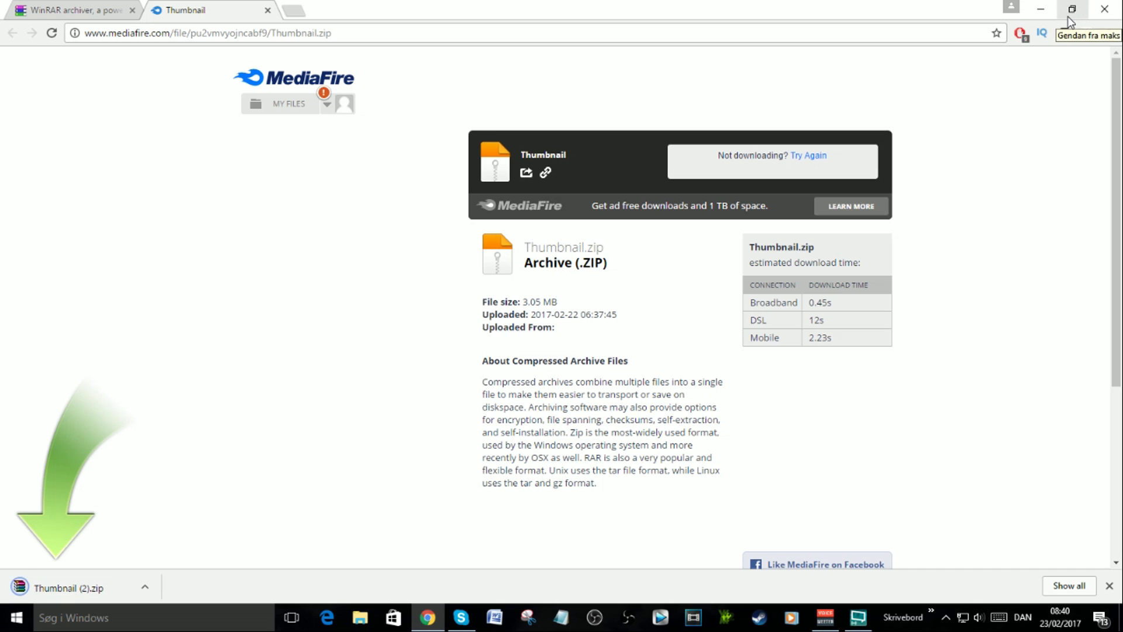
{"action": "left_click", "coordinate": [1068, 18]}
{"action": "left_click_drag", "start_coordinate": [357, 592], "coordinate": [120, 246]}
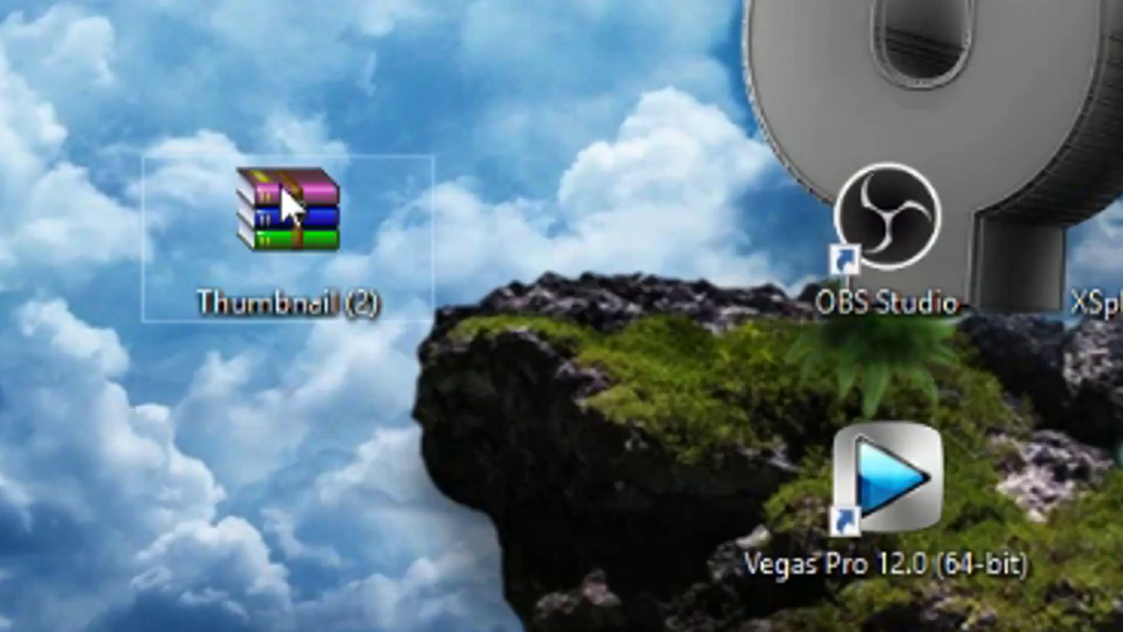
- Extract the Thumbnail (2) archive onto the desktop and place the extracted Thumbnail folder beneath the archive
{"action": "right_click", "coordinate": [122, 245]}
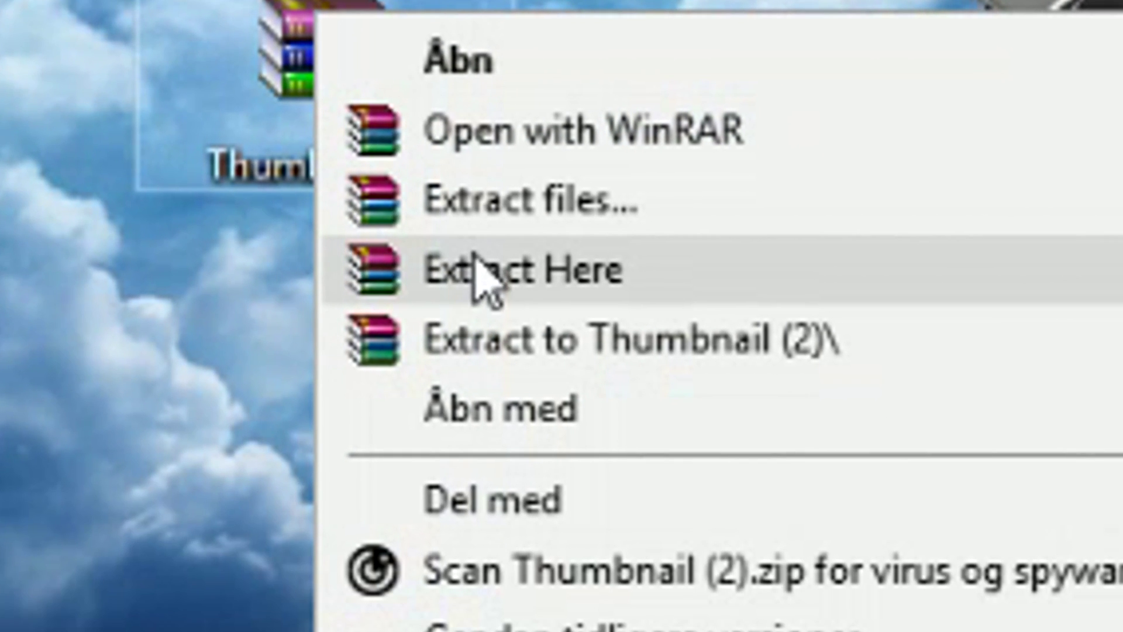
{"action": "left_click", "coordinate": [476, 263]}
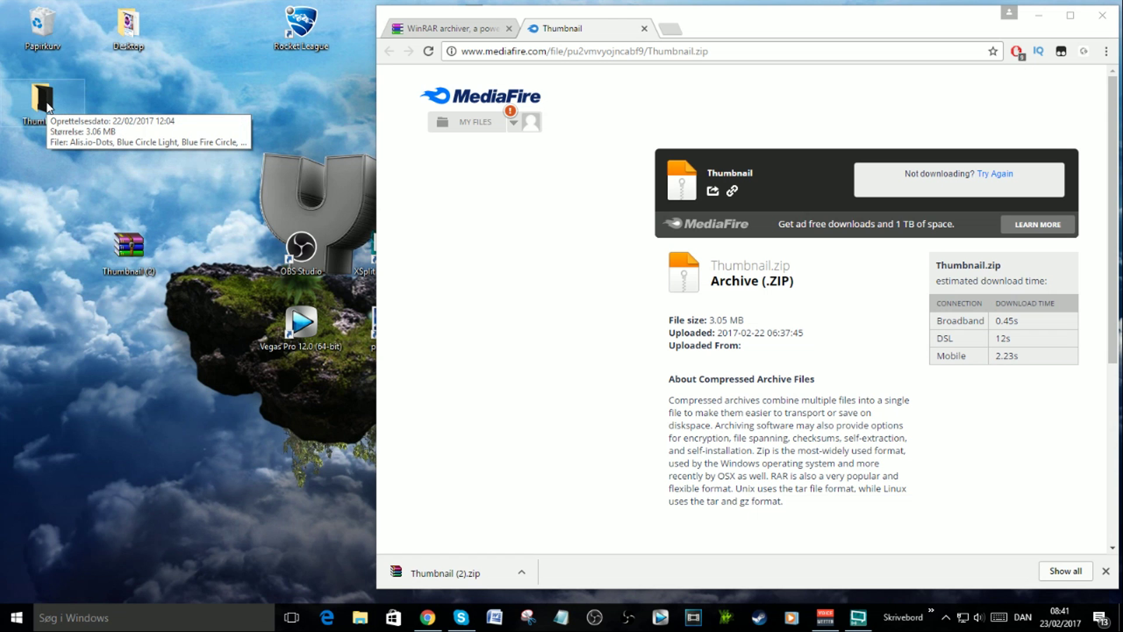
{"action": "left_click_drag", "start_coordinate": [46, 105], "coordinate": [192, 335]}
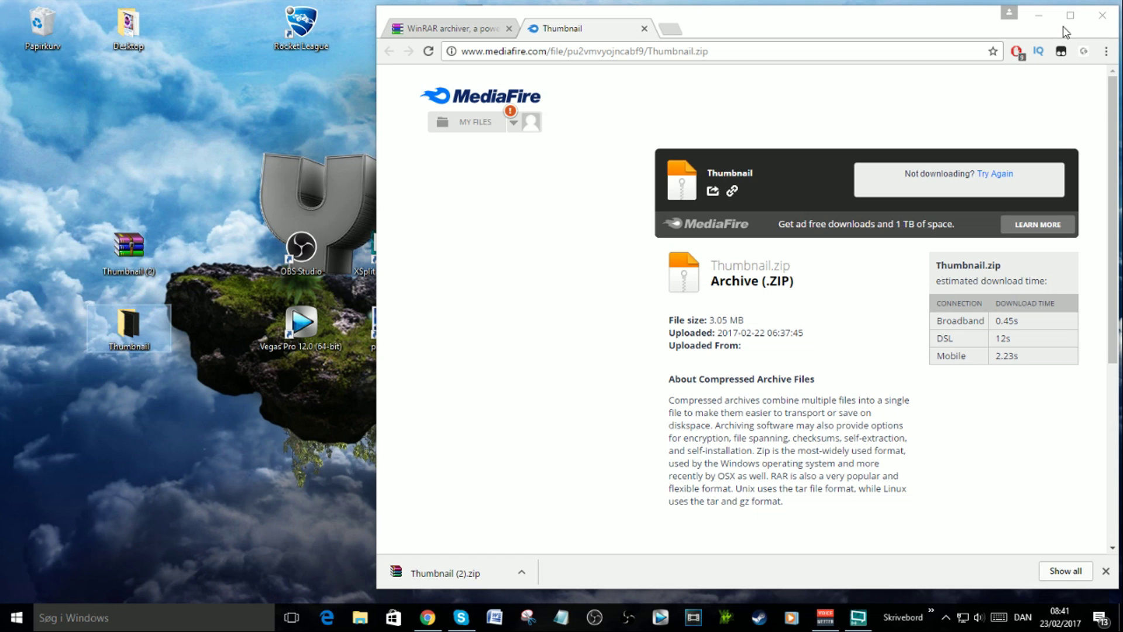
- Minimize the browser and examine the images in the Thumbnail folder, including Alis.io-Dots and Gota.io-Dots
{"action": "left_click", "coordinate": [1039, 15]}
{"action": "double_click", "coordinate": [151, 331]}
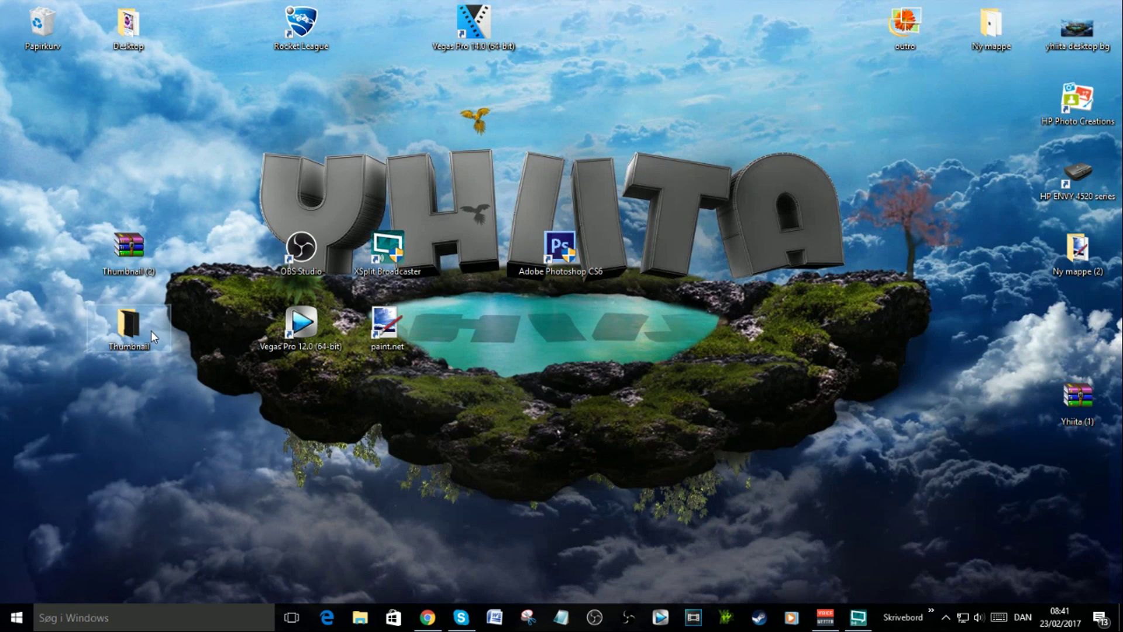
{"action": "double_click", "coordinate": [444, 117]}
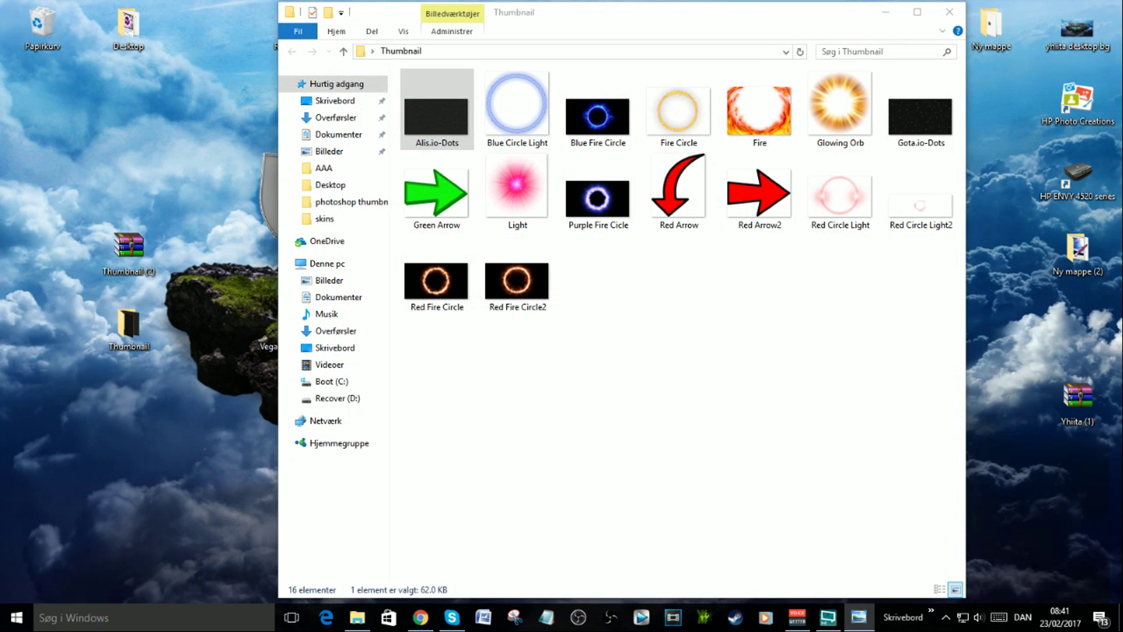
{"action": "double_click", "coordinate": [920, 115]}
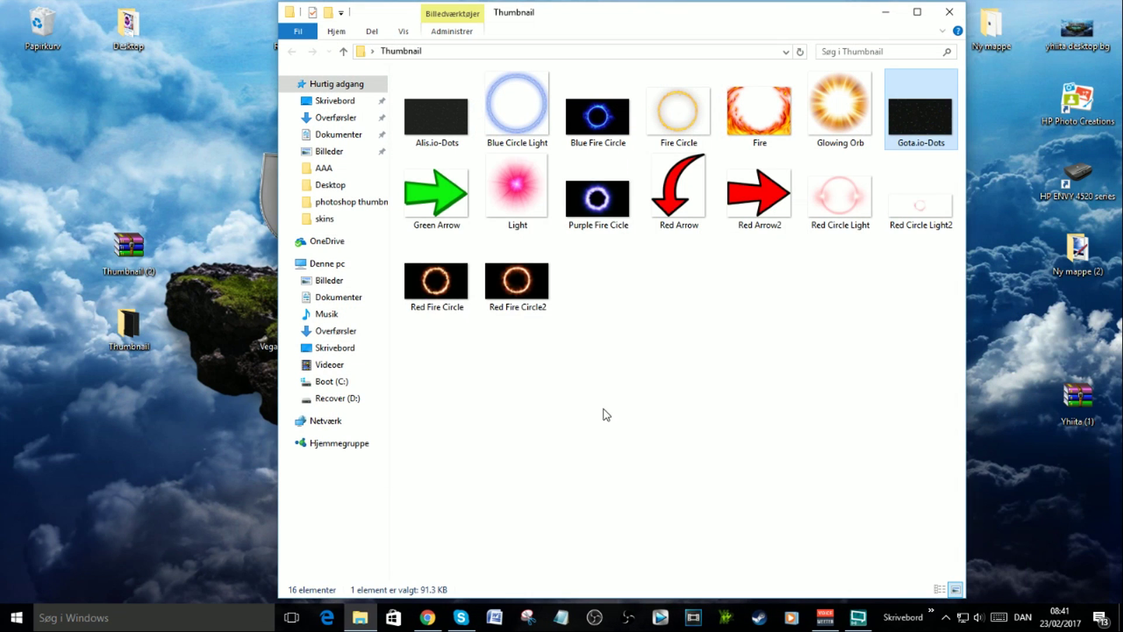
{"action": "left_click_drag", "start_coordinate": [404, 386], "coordinate": [965, 63]}
{"action": "left_click", "coordinate": [886, 12]}
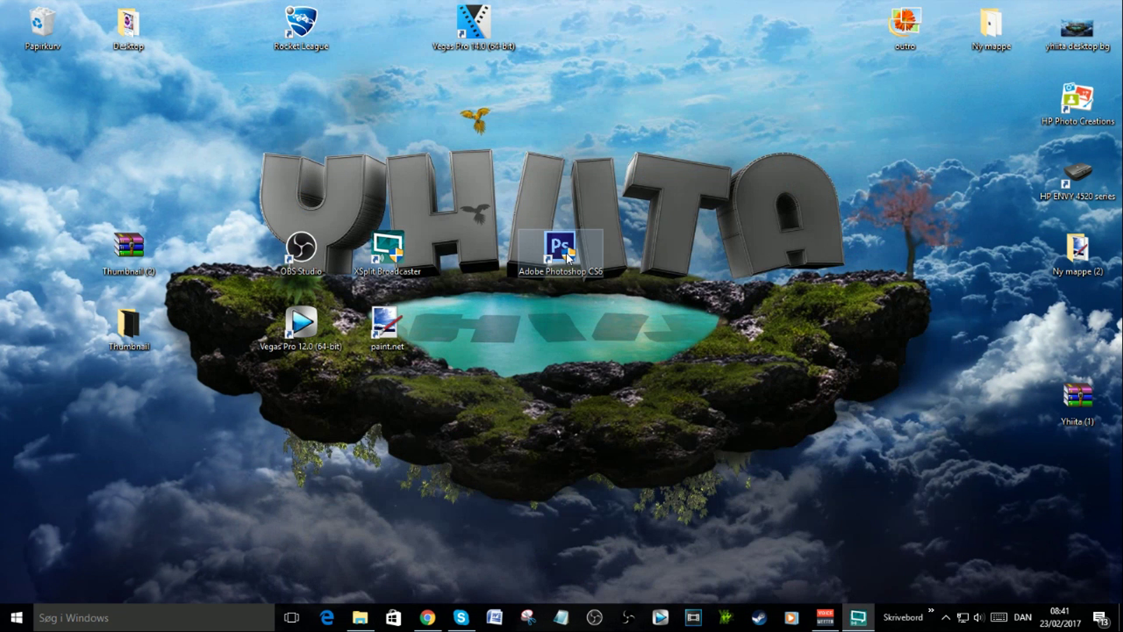
- Start Photoshop and create a transparent RGB document of 1280 x 720 pixels at 72 pixels/inch
{"action": "double_click", "coordinate": [548, 258]}
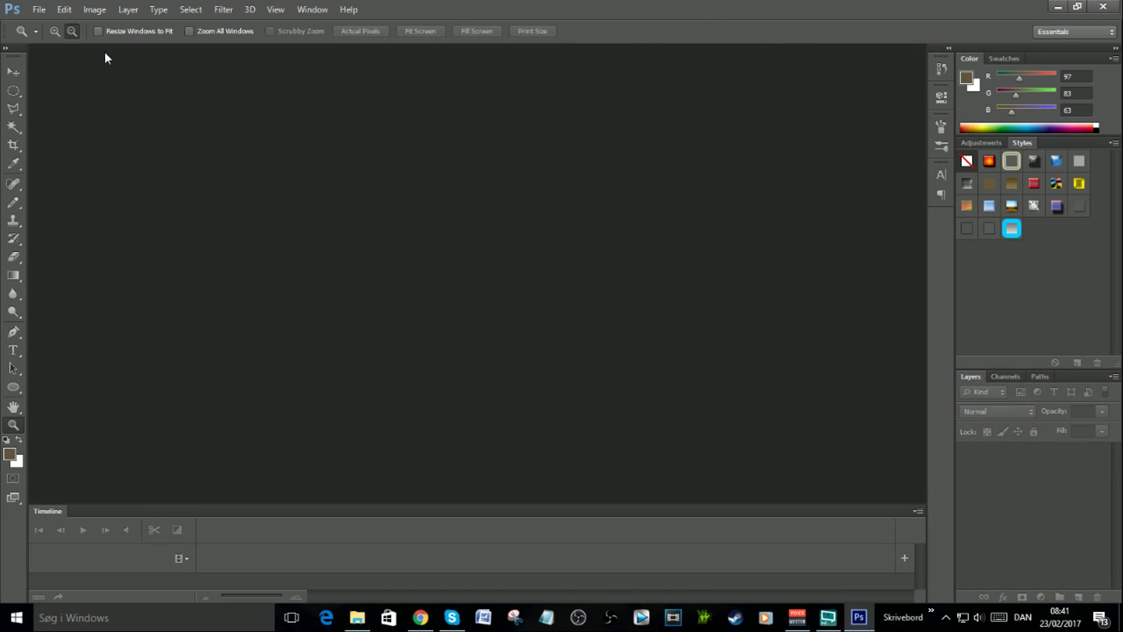
{"action": "left_click", "coordinate": [39, 9]}
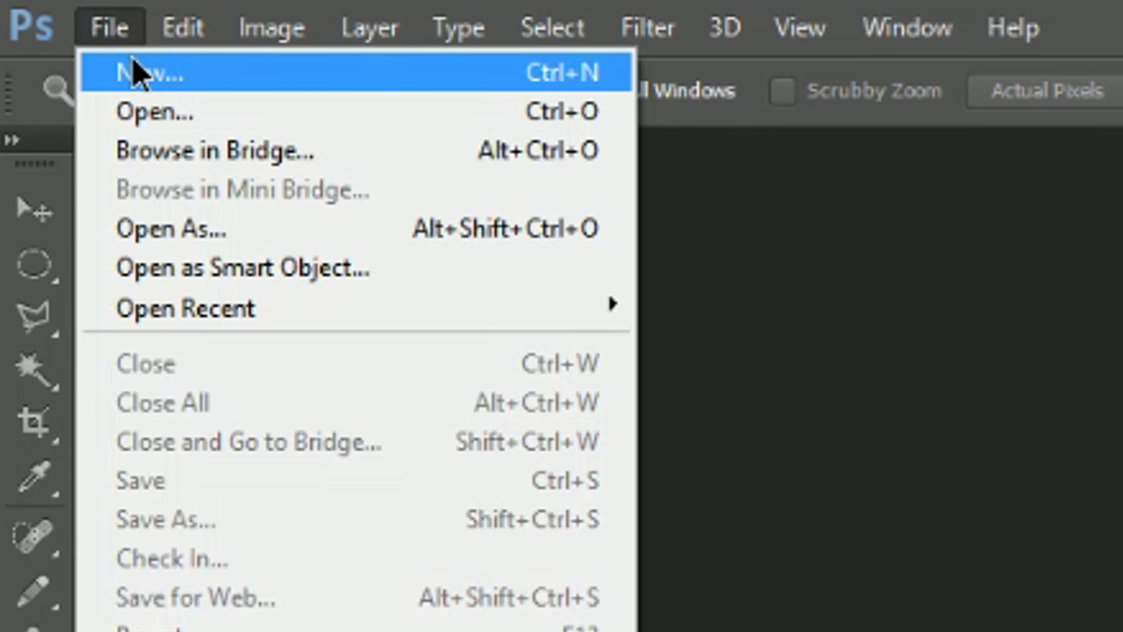
{"action": "left_click", "coordinate": [134, 71]}
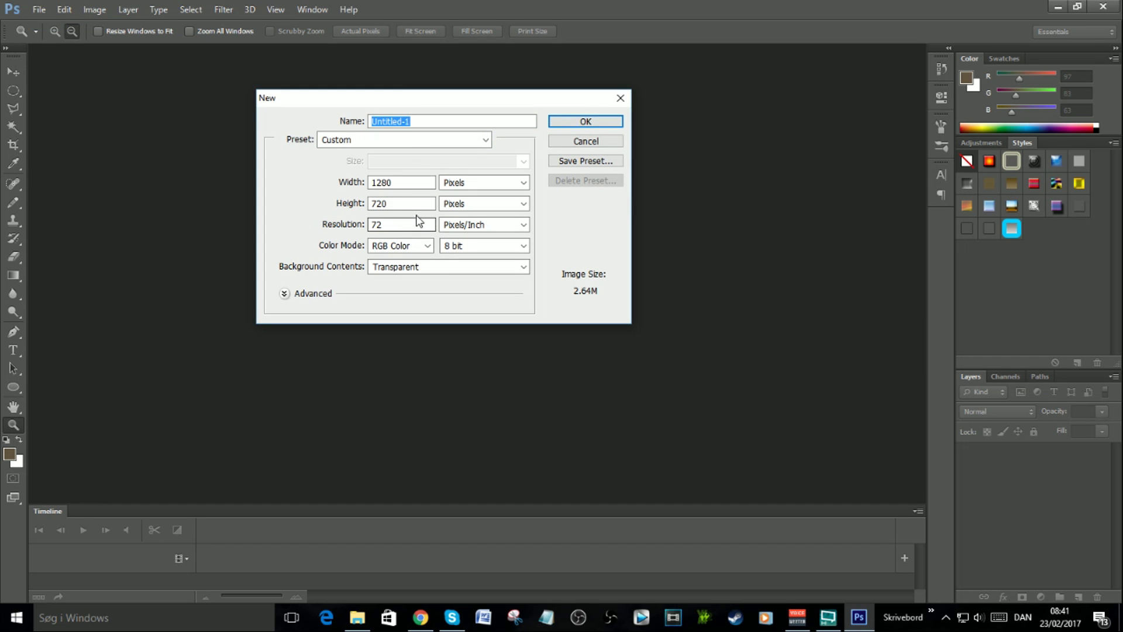
{"action": "left_click", "coordinate": [586, 122]}
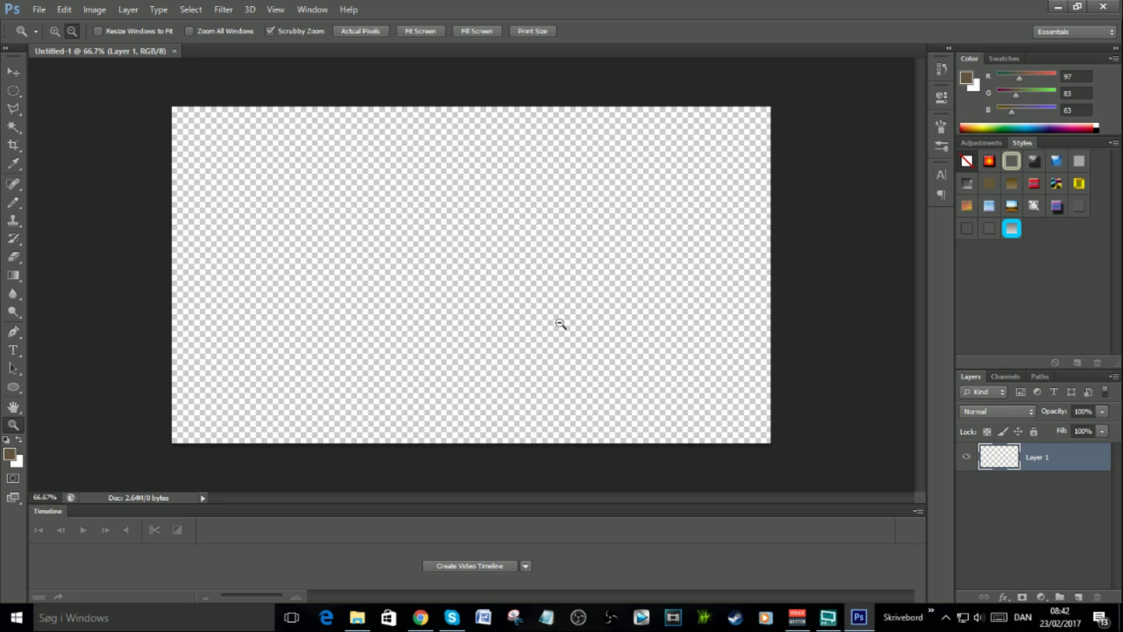
- Place the Gota.io-Dots image from the Thumbnail folder as the full-canvas background
{"action": "left_click", "coordinate": [36, 10]}
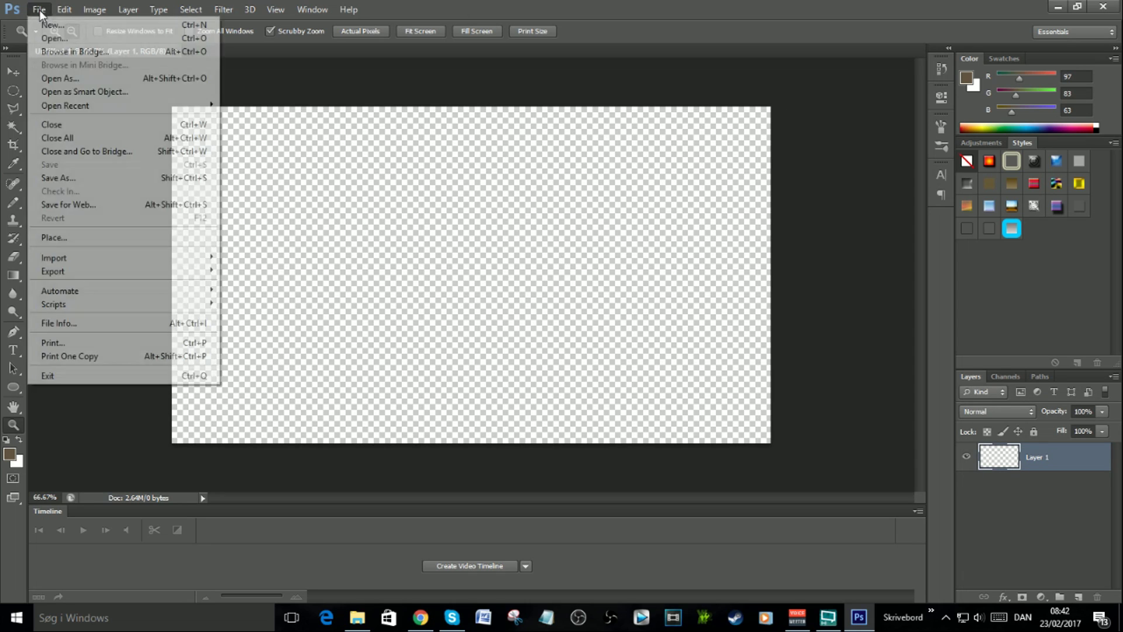
{"action": "left_click", "coordinate": [90, 236]}
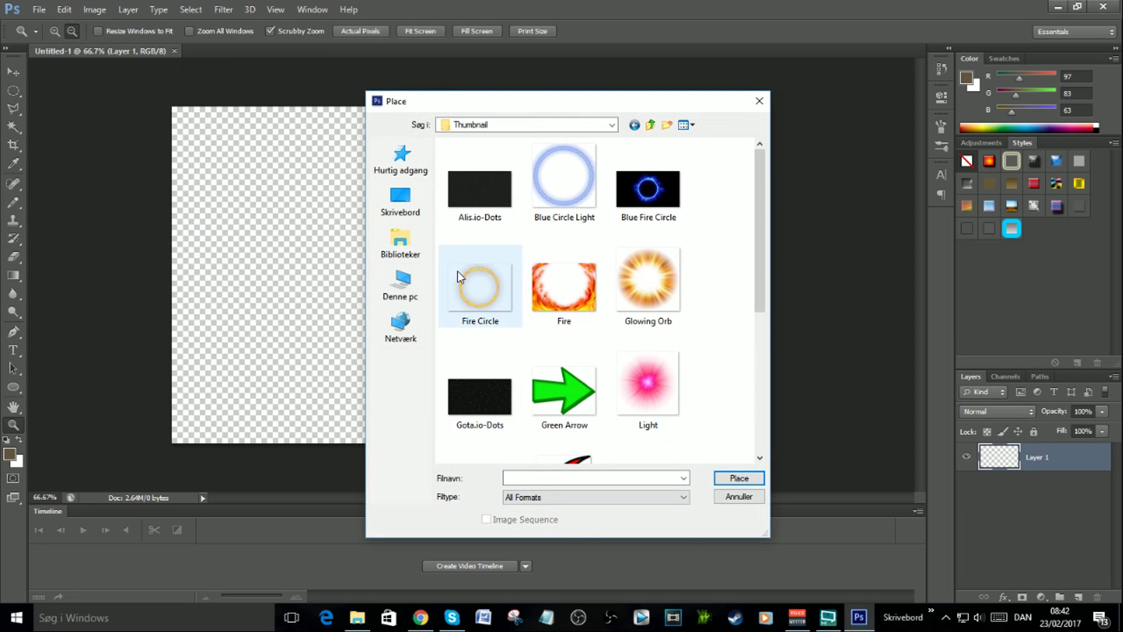
{"action": "double_click", "coordinate": [494, 407]}
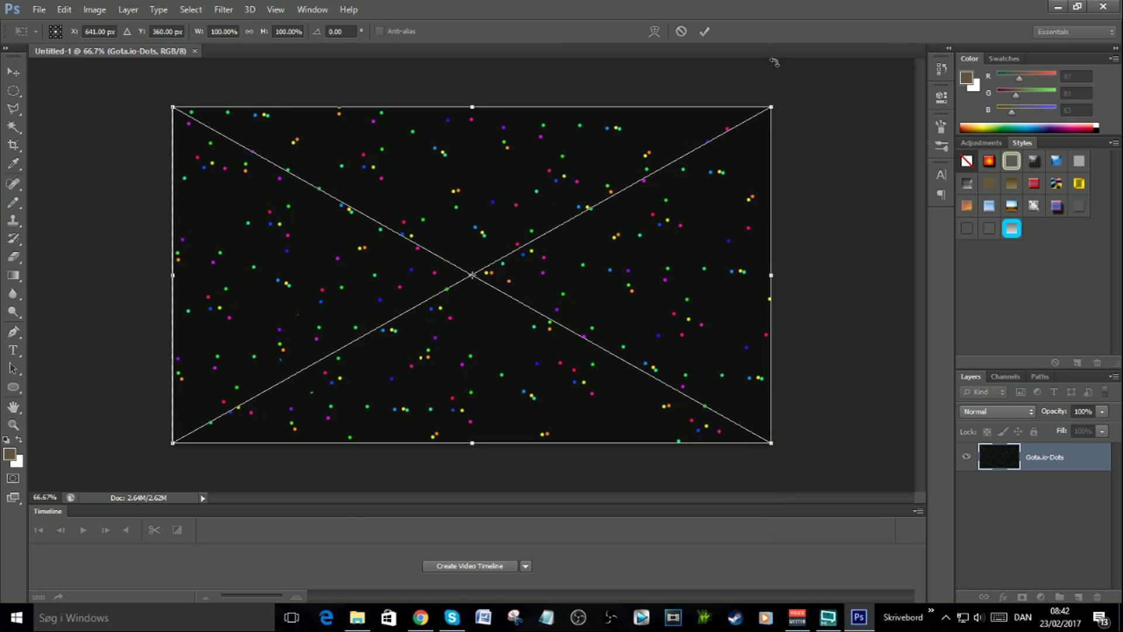
{"action": "key", "text": "Return"}
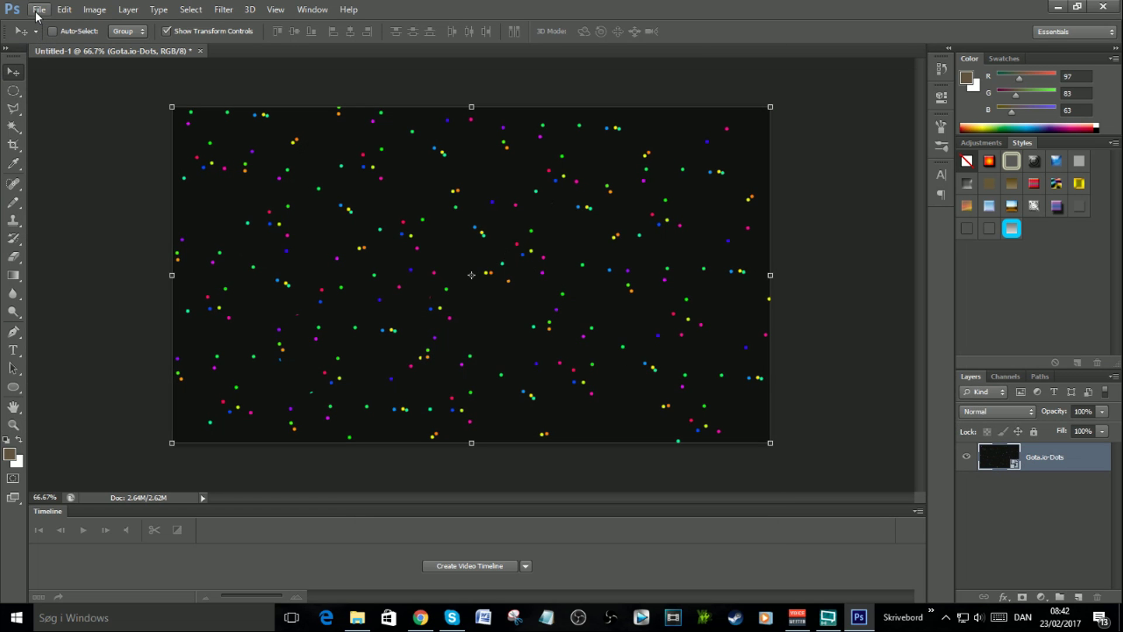
- Place the bonk2 image from the Photoshop folder over the dots background, and delete its layer
{"action": "left_click", "coordinate": [37, 10]}
{"action": "left_click", "coordinate": [491, 6]}
{"action": "left_click", "coordinate": [40, 10]}
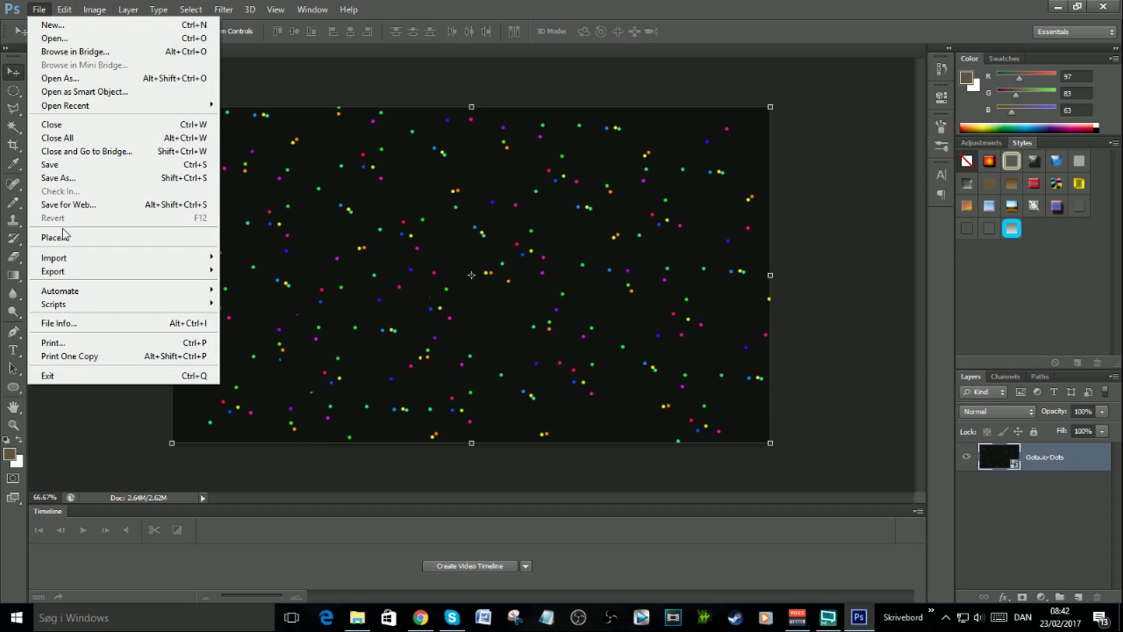
{"action": "left_click", "coordinate": [62, 236]}
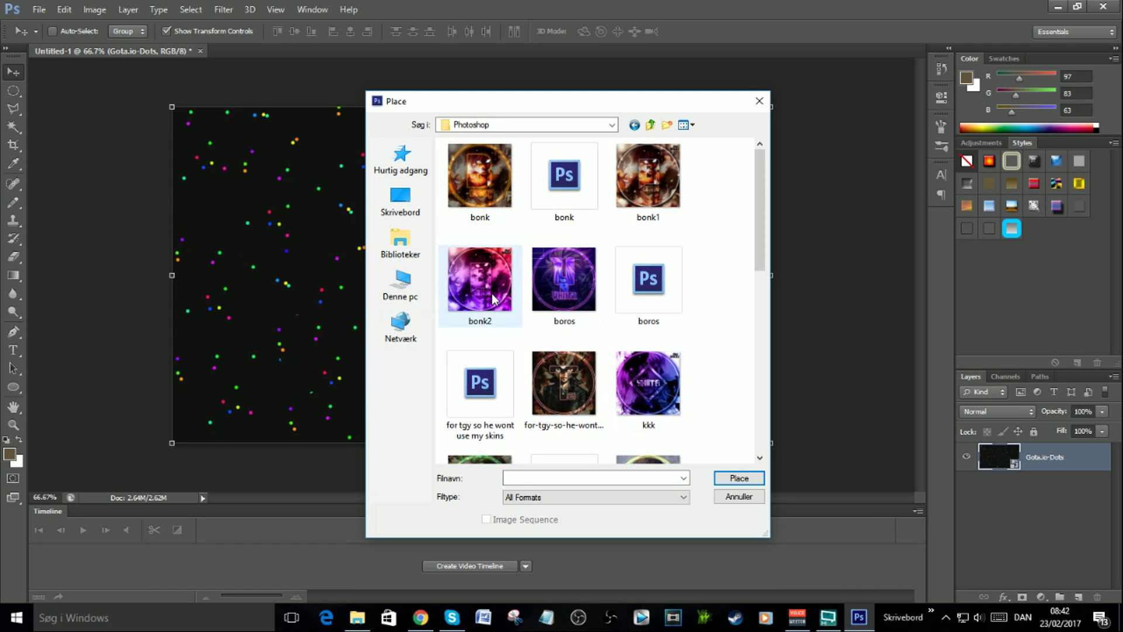
{"action": "double_click", "coordinate": [493, 299]}
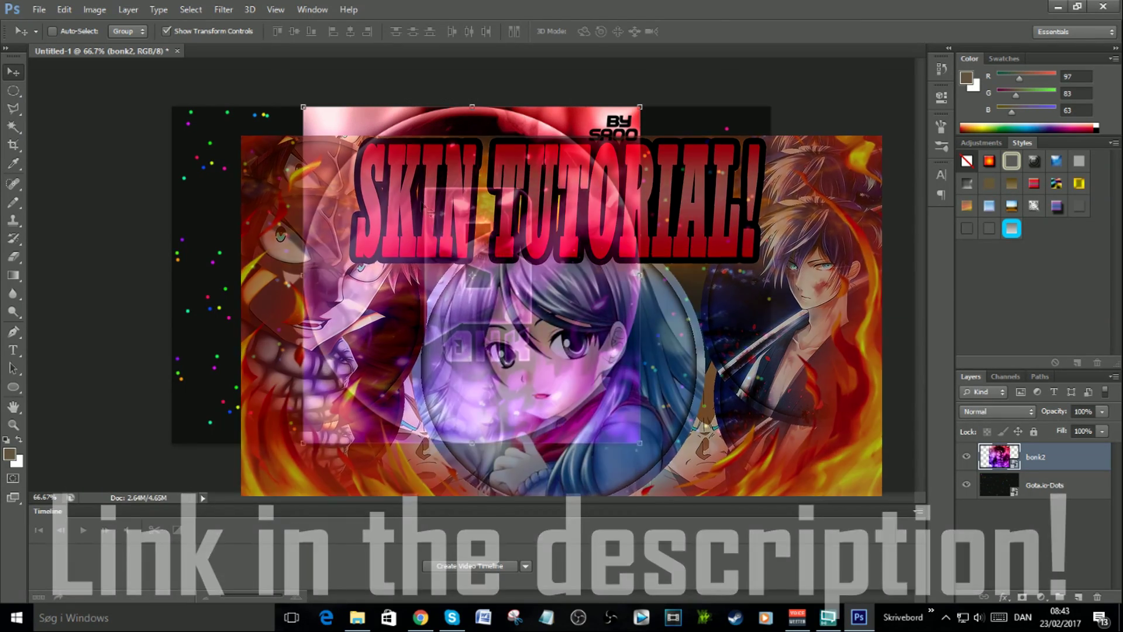
{"action": "key", "text": "Delete"}
- Browse the computer's folders for the bleach skin image and place it over the dots background
{"action": "left_click", "coordinate": [39, 9]}
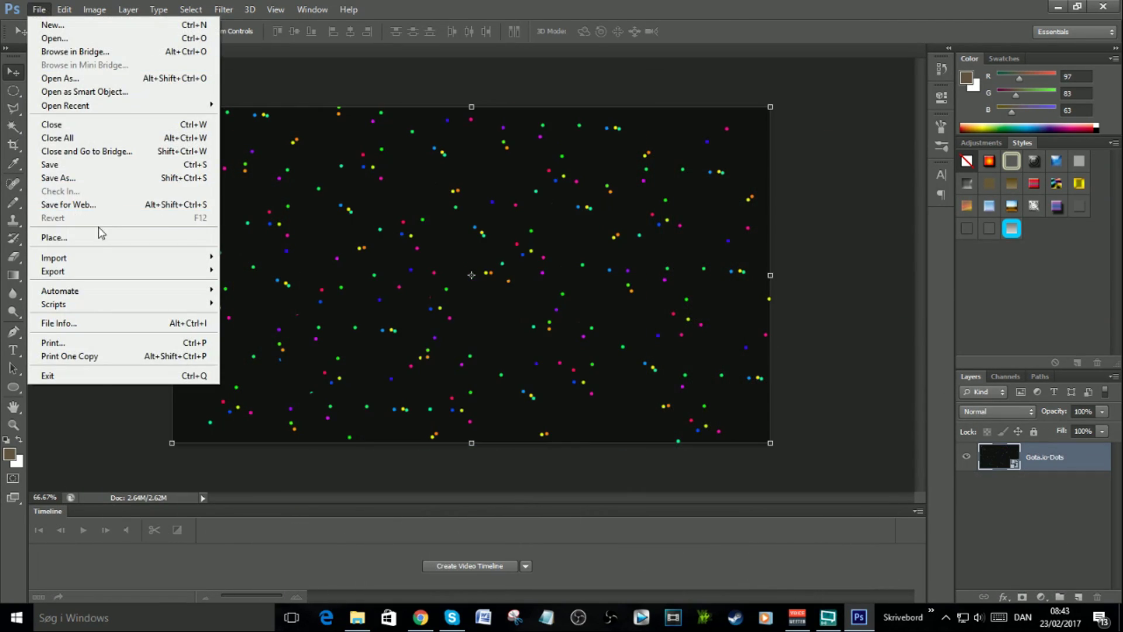
{"action": "left_click", "coordinate": [103, 237]}
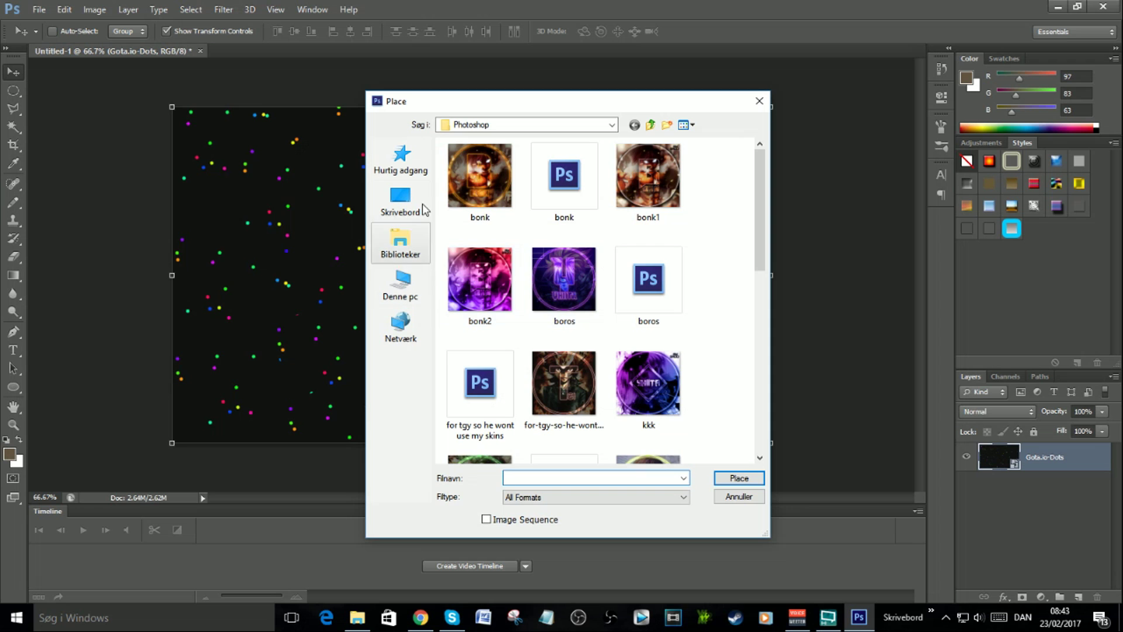
{"action": "left_click", "coordinate": [409, 285]}
{"action": "double_click", "coordinate": [652, 218]}
{"action": "double_click", "coordinate": [565, 186]}
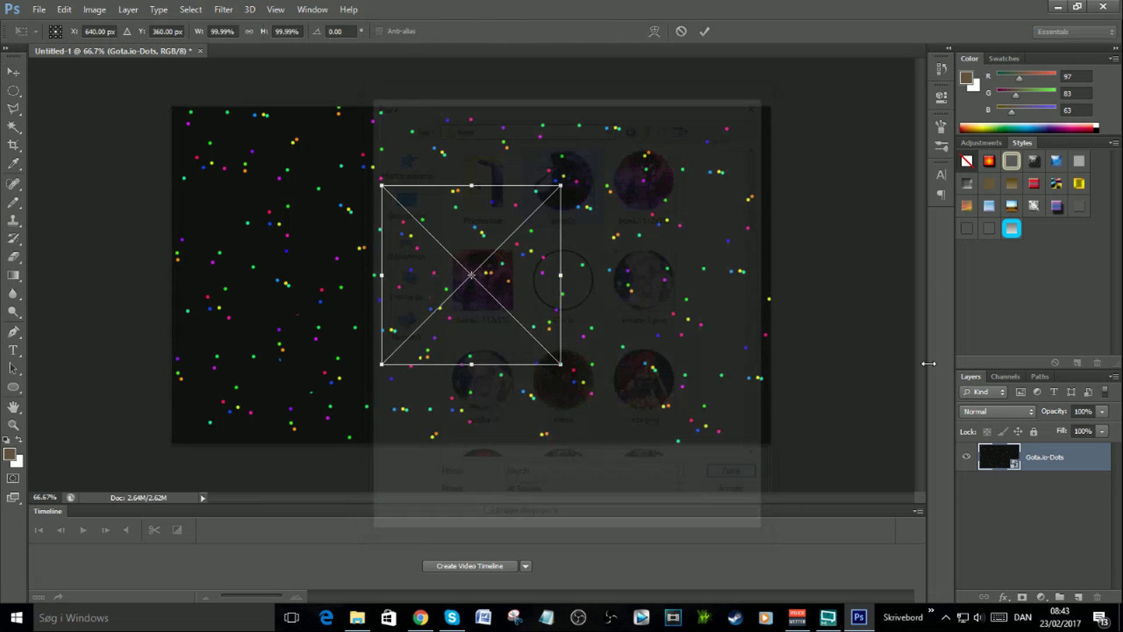
- Scale the bleach skin to about 105%, rotate it about -7°, and position it slightly left of the canvas centre
{"action": "left_click_drag", "start_coordinate": [560, 186], "coordinate": [665, 108]}
{"action": "left_click_drag", "start_coordinate": [643, 193], "coordinate": [567, 249]}
{"action": "left_click_drag", "start_coordinate": [585, 157], "coordinate": [499, 247]}
{"action": "left_click_drag", "start_coordinate": [539, 172], "coordinate": [563, 173]}
{"action": "mouse_move", "coordinate": [521, 222]}
{"action": "left_mouse_down"}
{"action": "mouse_move", "coordinate": [503, 205]}
{"action": "mouse_move", "coordinate": [544, 239]}
{"action": "mouse_move", "coordinate": [531, 225]}
{"action": "left_mouse_up"}
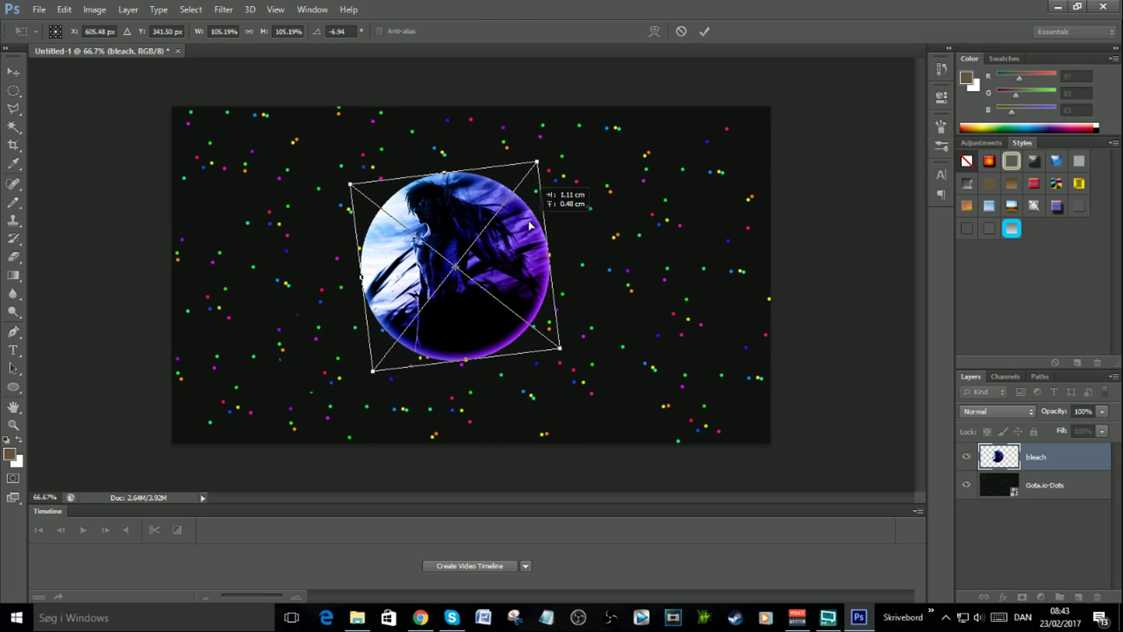
{"action": "left_click", "coordinate": [705, 32]}
- Duplicate the bleach skin beneath the original, scale the copy to about 57% on its left, and add a second small copy farther left
{"action": "left_click_drag", "start_coordinate": [1057, 461], "coordinate": [1051, 473]}
{"action": "left_click_drag", "start_coordinate": [504, 274], "coordinate": [369, 319]}
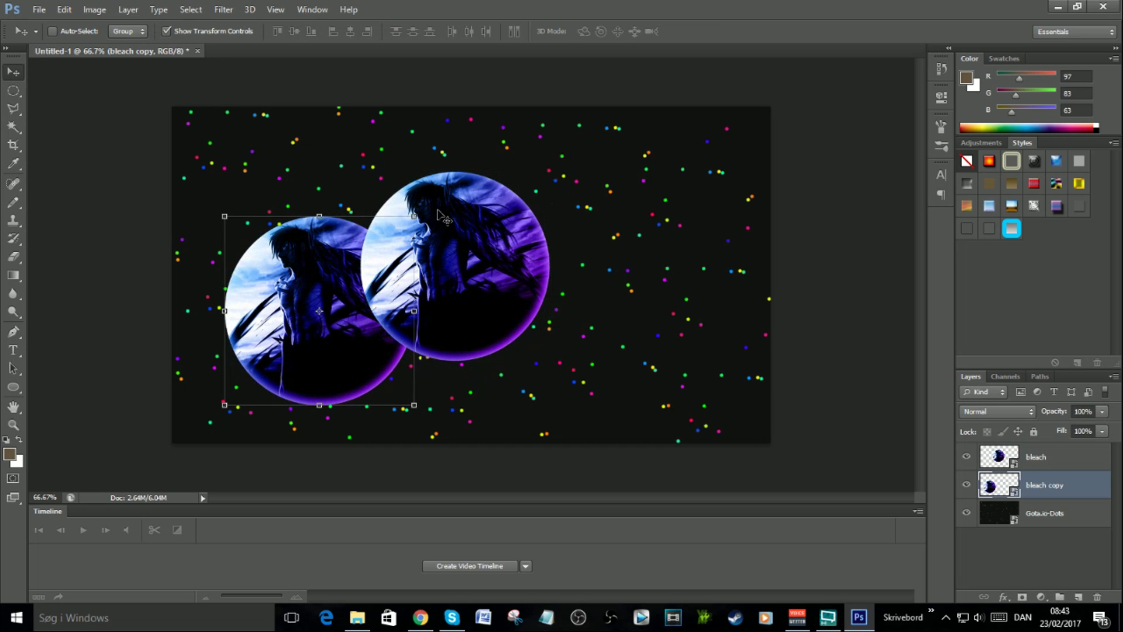
{"action": "left_click_drag", "start_coordinate": [415, 215], "coordinate": [335, 317]}
{"action": "left_click_drag", "start_coordinate": [305, 338], "coordinate": [339, 291]}
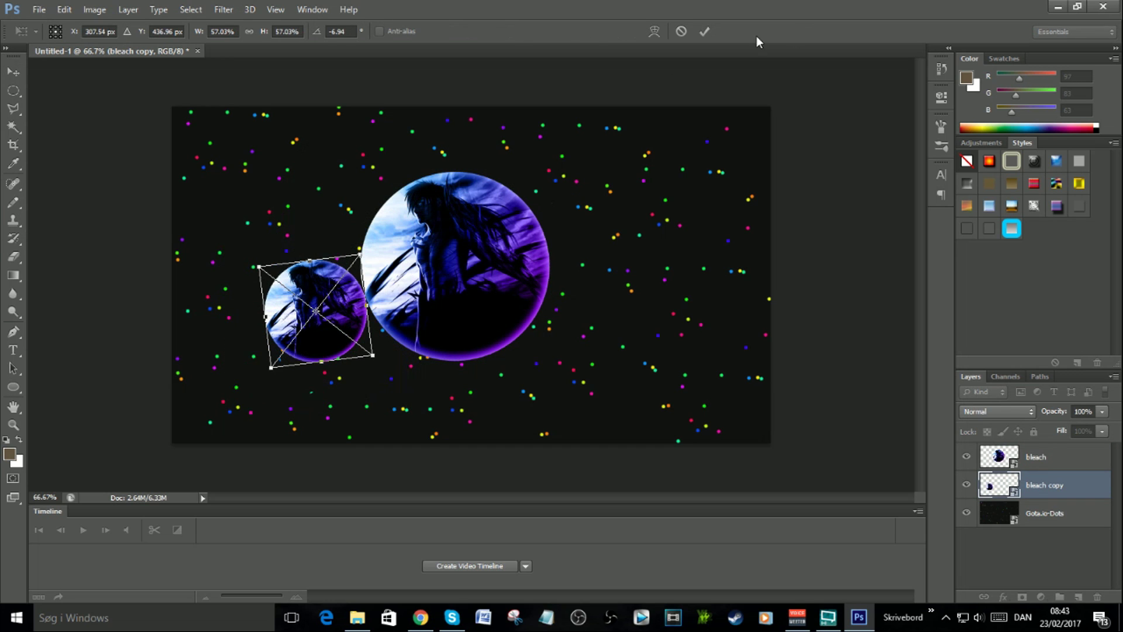
{"action": "left_click", "coordinate": [705, 31]}
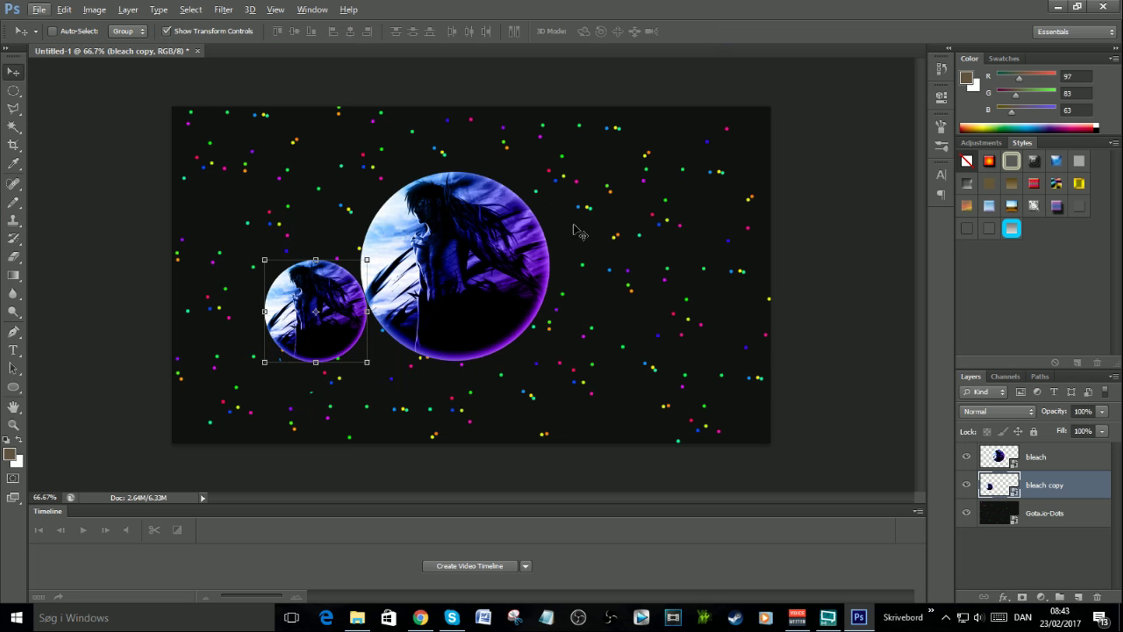
{"action": "left_click_drag", "start_coordinate": [346, 299], "coordinate": [247, 309]}
- Place the erza png skin from the skins folder above the original bleach layer
{"action": "left_click", "coordinate": [1041, 459]}
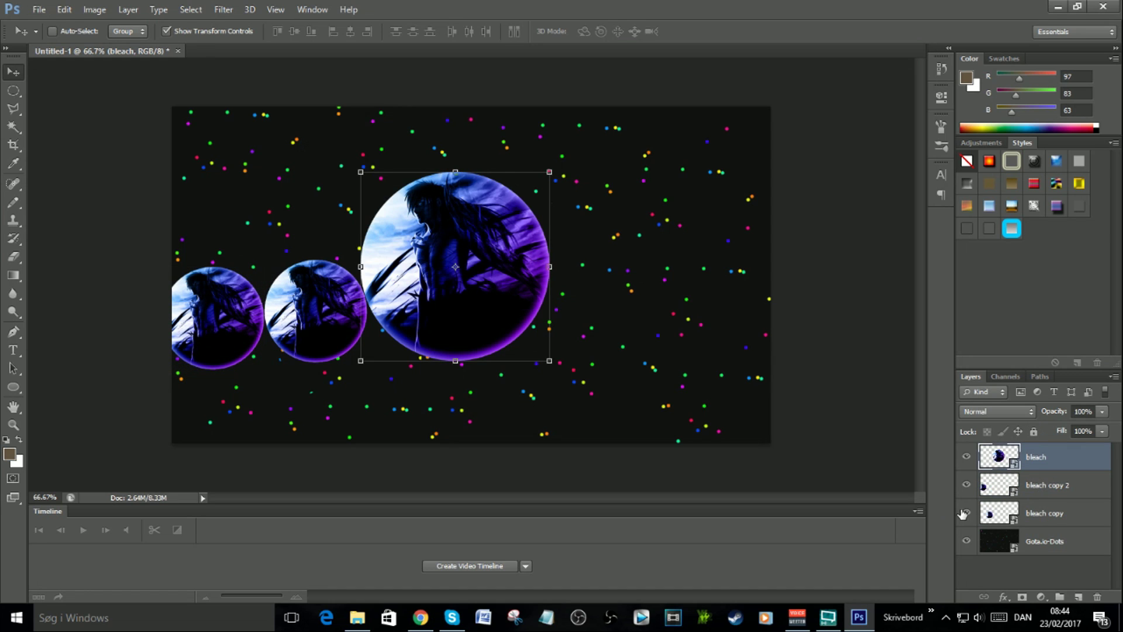
{"action": "left_click", "coordinate": [39, 10]}
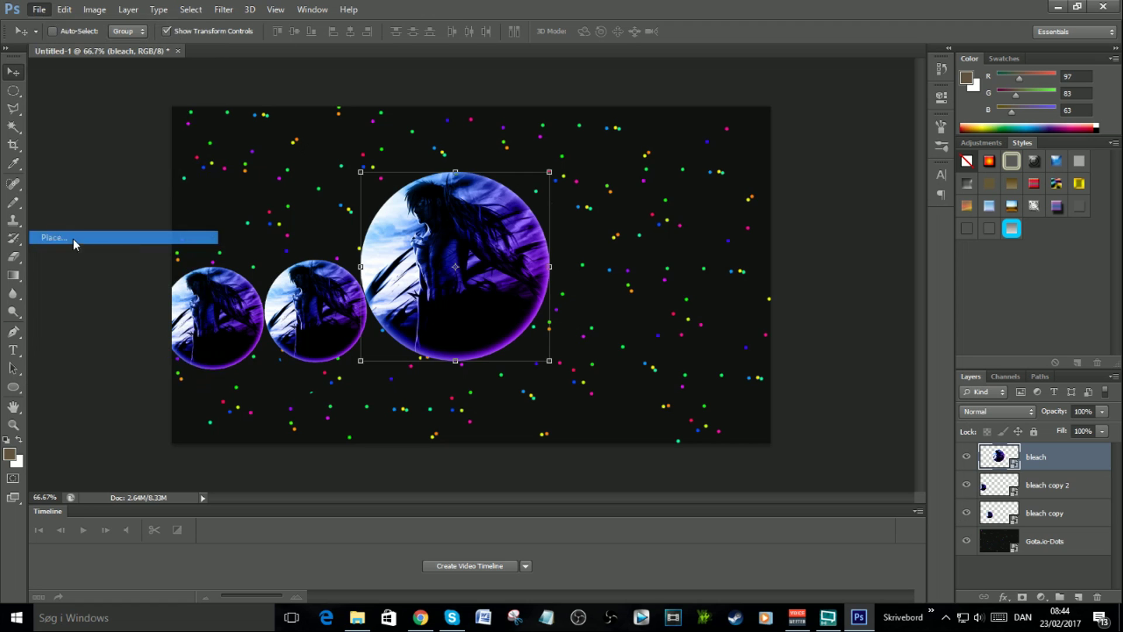
{"action": "left_click", "coordinate": [75, 242]}
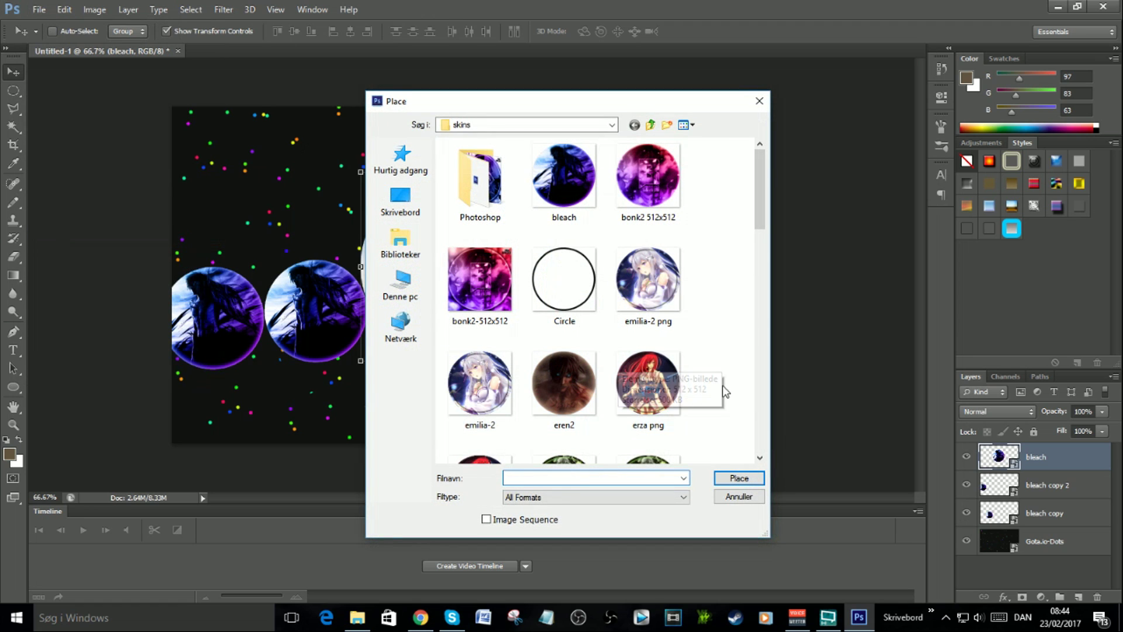
{"action": "double_click", "coordinate": [652, 380]}
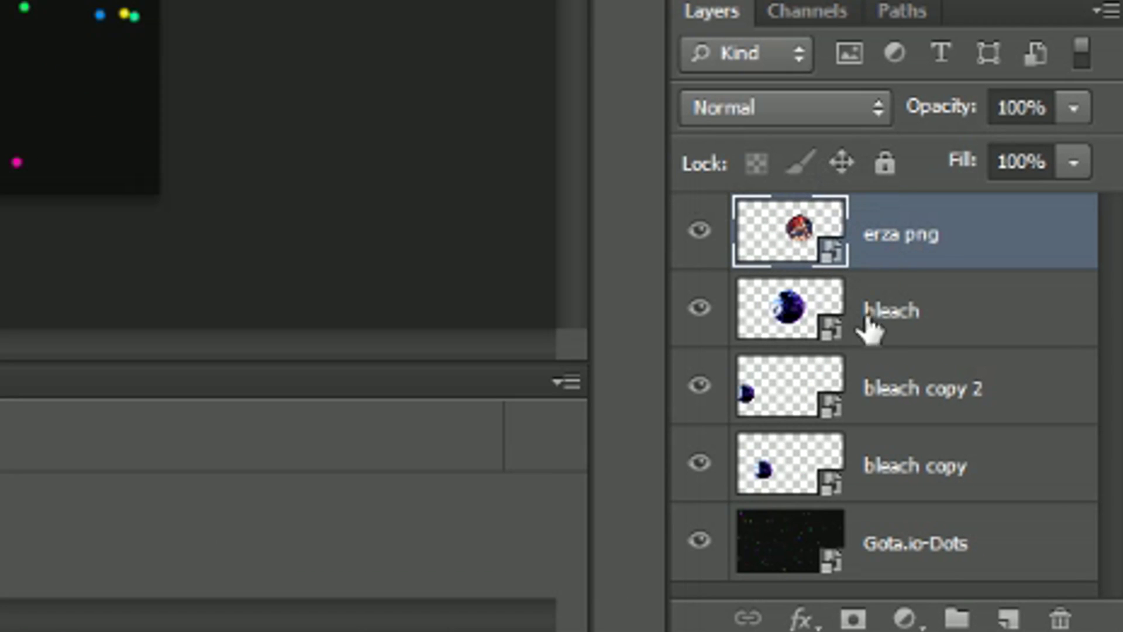
- Move the erza png layer beneath all the bleach layers, directly above the Gota.io-Dots background
{"action": "left_click", "coordinate": [866, 331]}
{"action": "left_click", "coordinate": [895, 398]}
{"action": "left_click", "coordinate": [895, 463]}
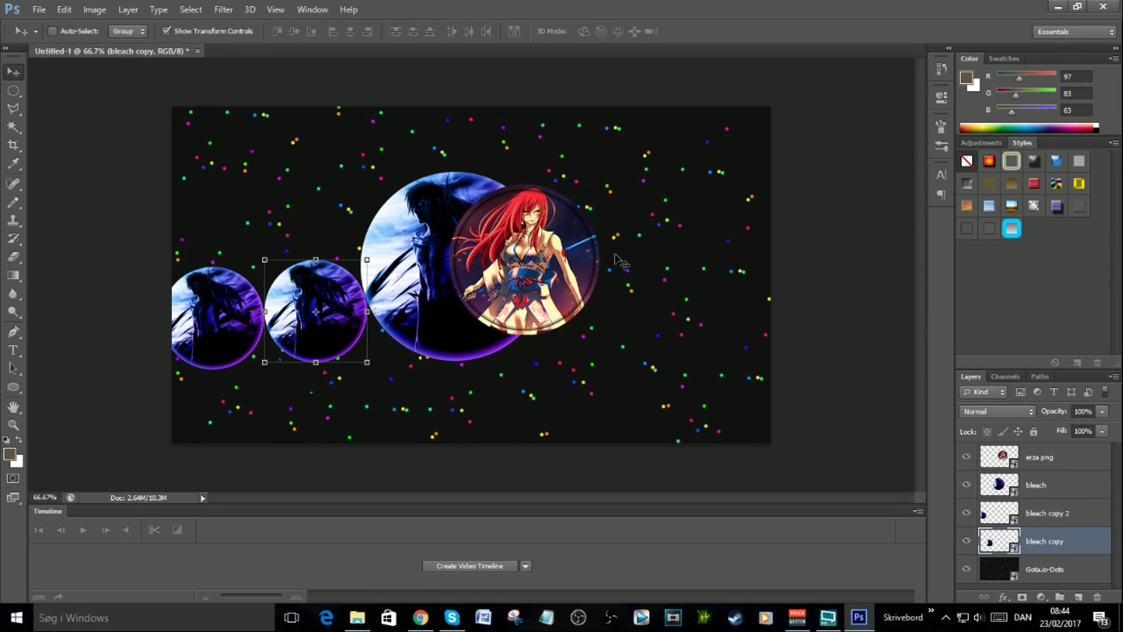
{"action": "left_click", "coordinate": [1031, 466]}
{"action": "left_click_drag", "start_coordinate": [1074, 457], "coordinate": [1063, 580]}
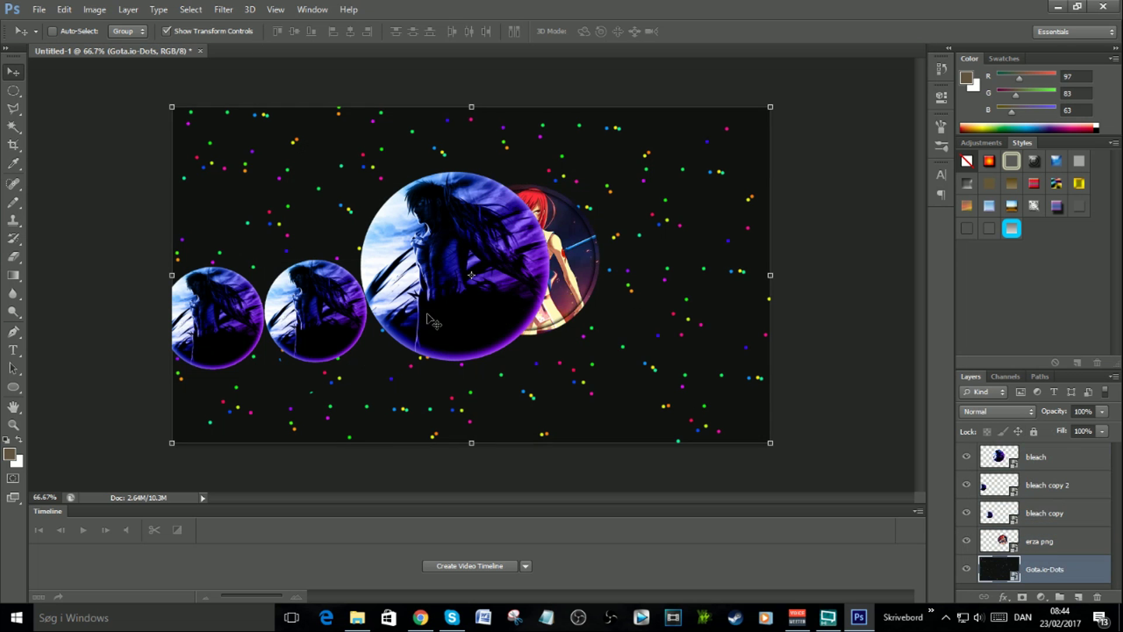
- Duplicate the erza skin four times and arrange the skins in a ring behind the large bleach skin
{"action": "left_click", "coordinate": [1037, 548]}
{"action": "left_click_drag", "start_coordinate": [576, 252], "coordinate": [537, 189]}
{"action": "left_click_drag", "start_coordinate": [527, 203], "coordinate": [523, 439]}
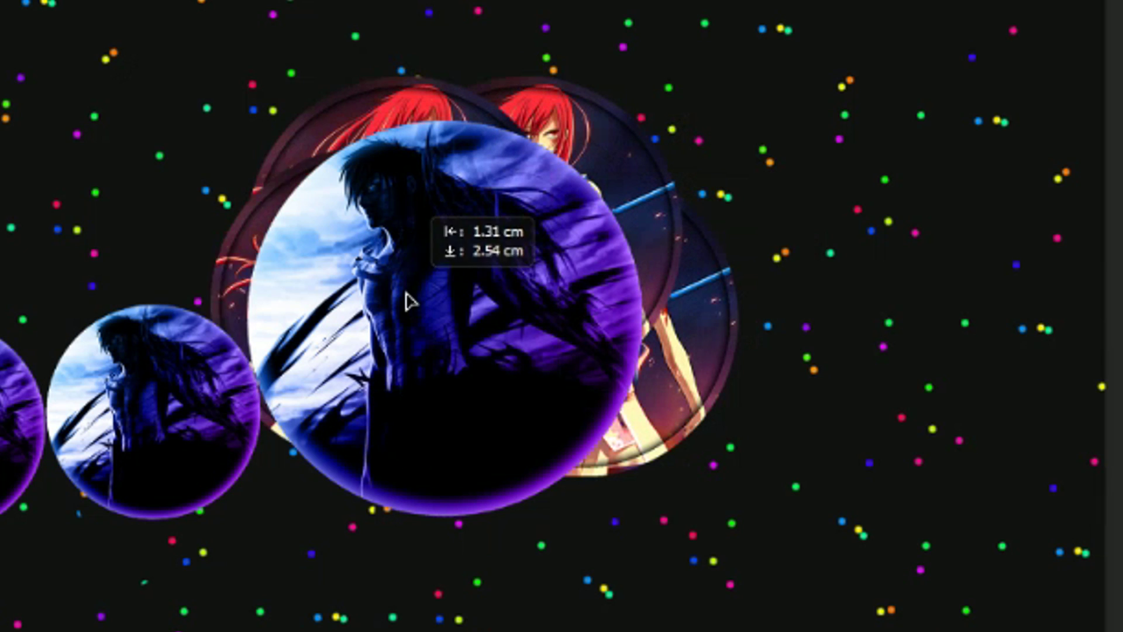
{"action": "left_click", "coordinate": [1095, 496]}
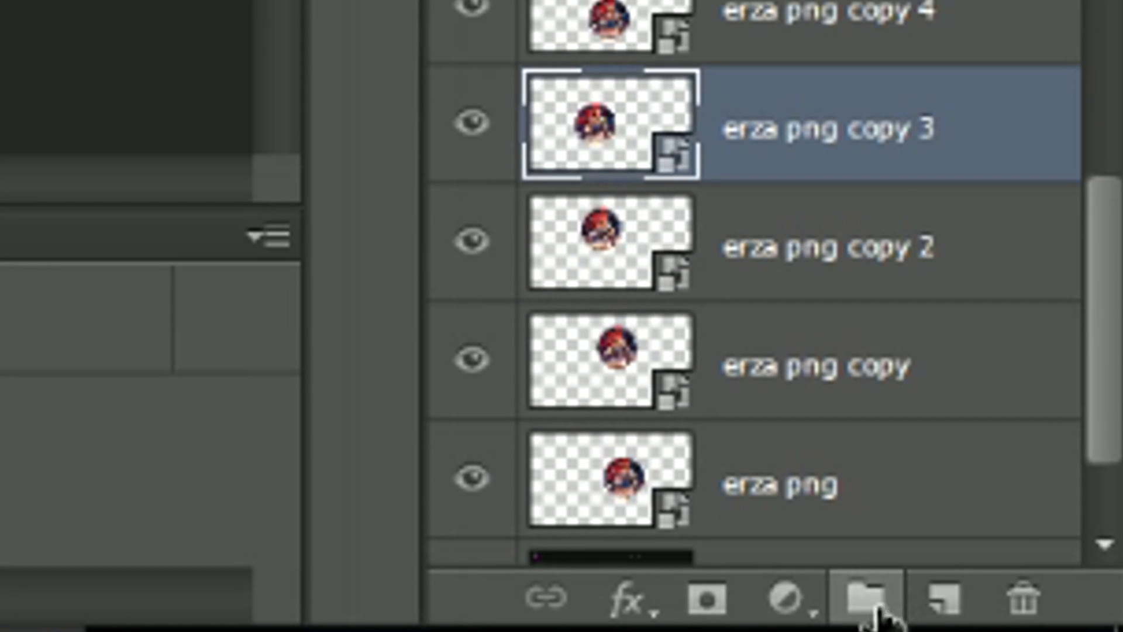
- Create a new layer group, put all five erza layers in it, and collapse the group beneath bleach copy
{"action": "left_click", "coordinate": [867, 598]}
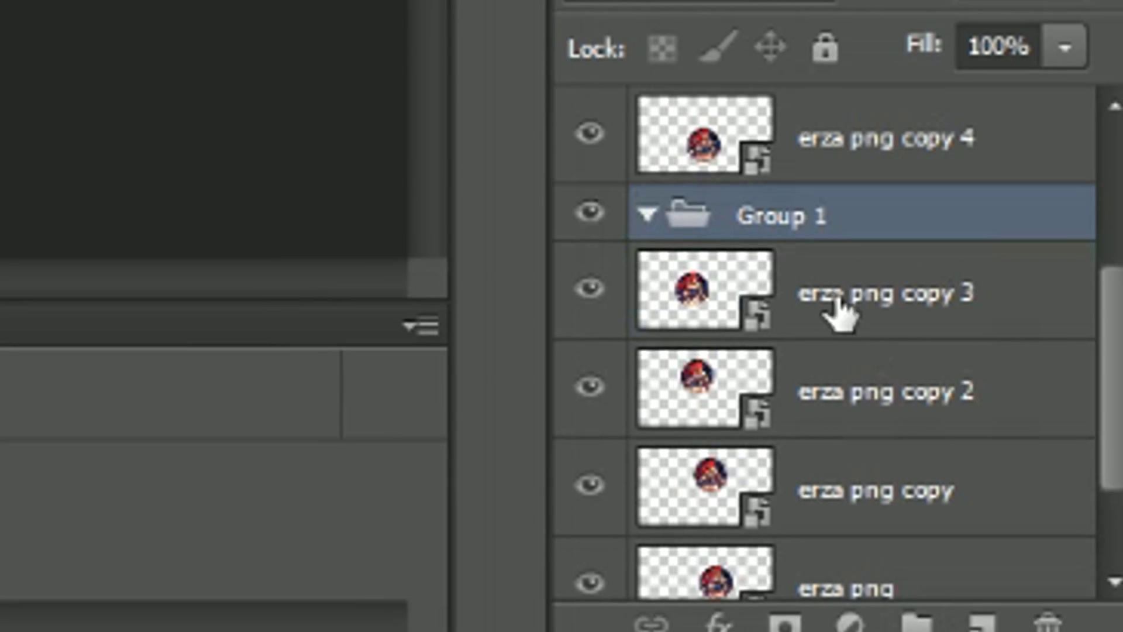
{"action": "left_click_drag", "start_coordinate": [760, 4], "coordinate": [793, 128]}
{"action": "left_click_drag", "start_coordinate": [902, 211], "coordinate": [926, 176]}
{"action": "left_click_drag", "start_coordinate": [948, 330], "coordinate": [883, 170]}
{"action": "left_click_drag", "start_coordinate": [848, 395], "coordinate": [848, 163]}
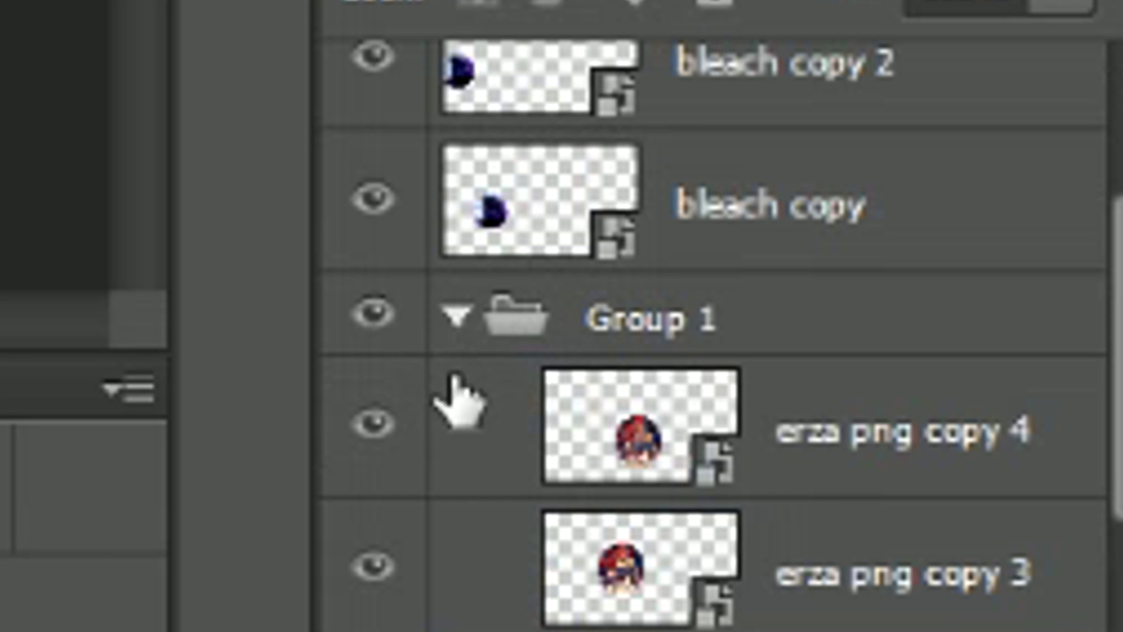
{"action": "left_click", "coordinate": [686, 314]}
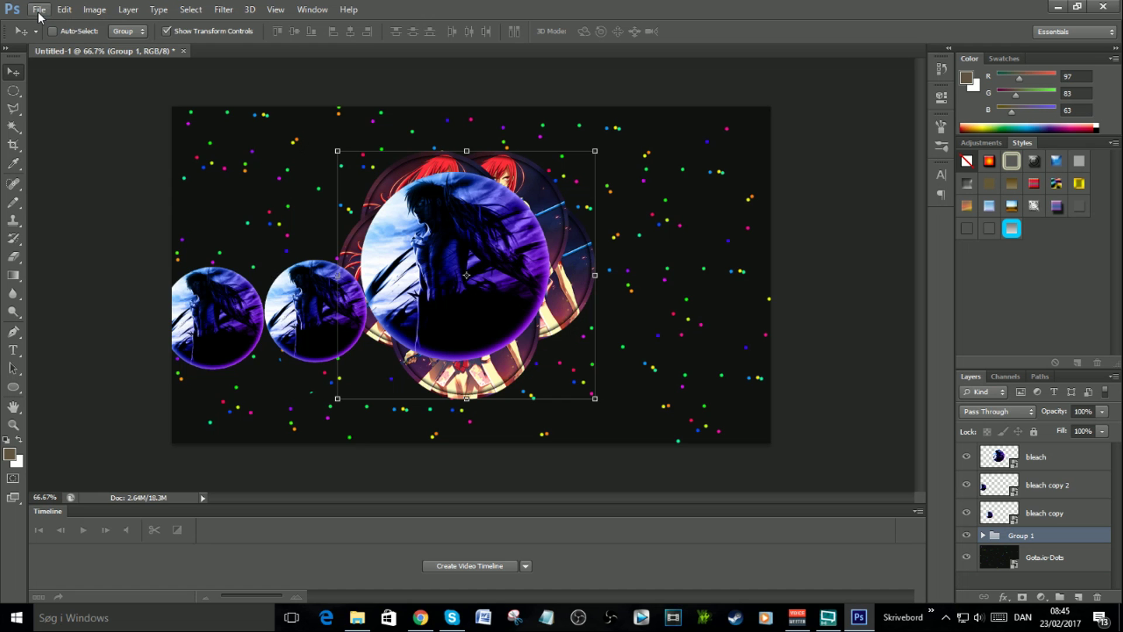
{"action": "left_click", "coordinate": [38, 12]}
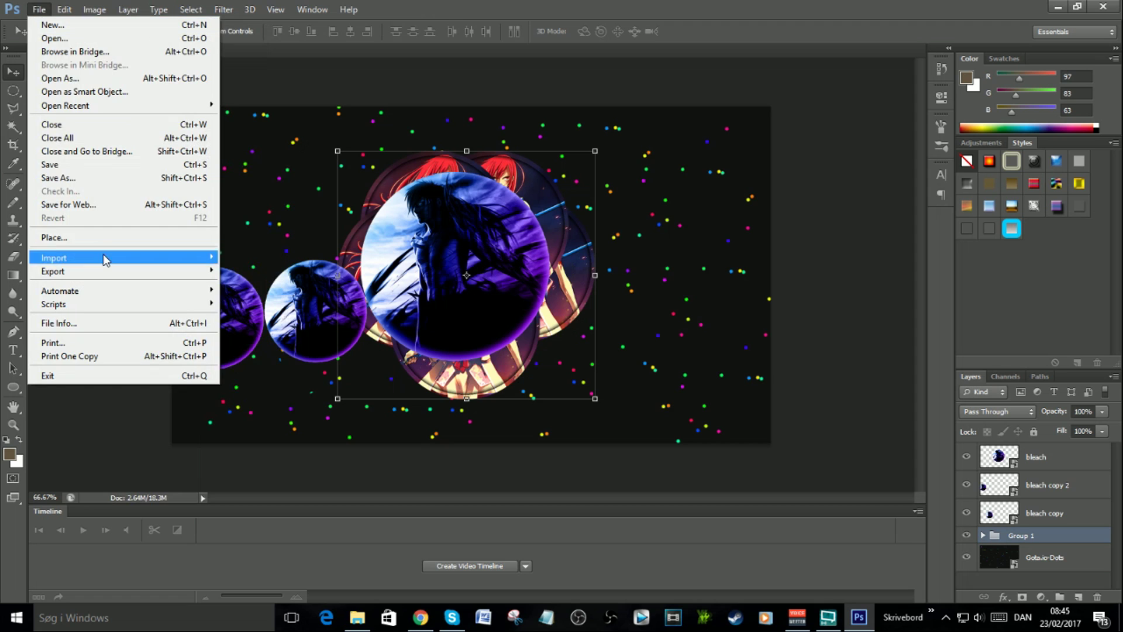
{"action": "left_click", "coordinate": [85, 239]}
{"action": "key", "text": "Escape"}
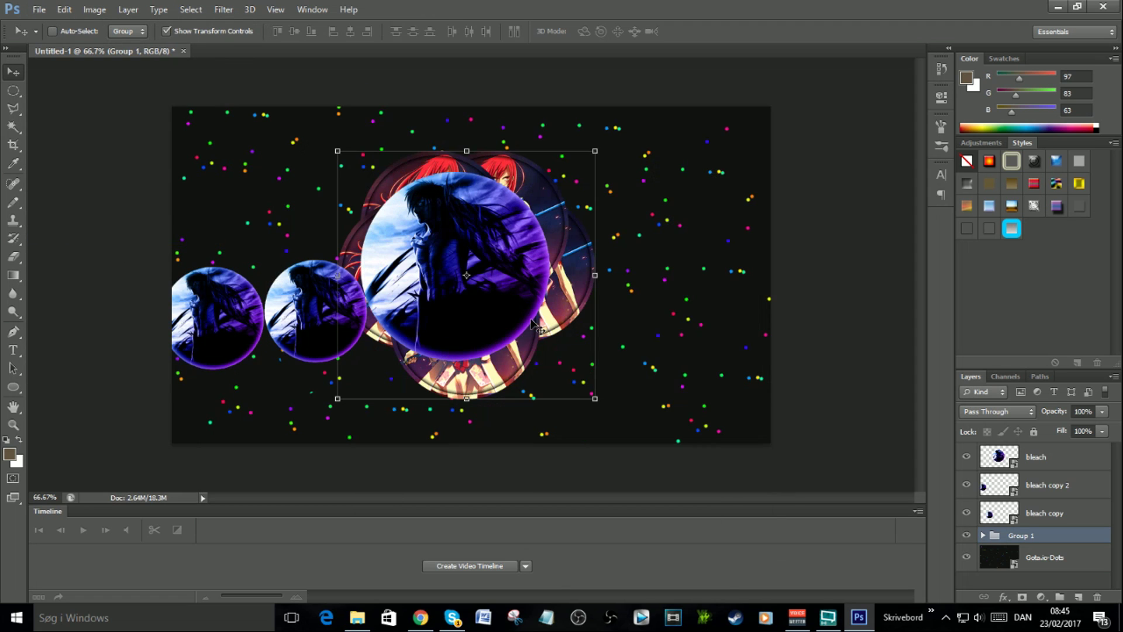
- Place the virus image from the Gota.io stuff folder, scaled to about 64%, at the upper left of the large bleach skin
{"action": "left_click", "coordinate": [37, 9]}
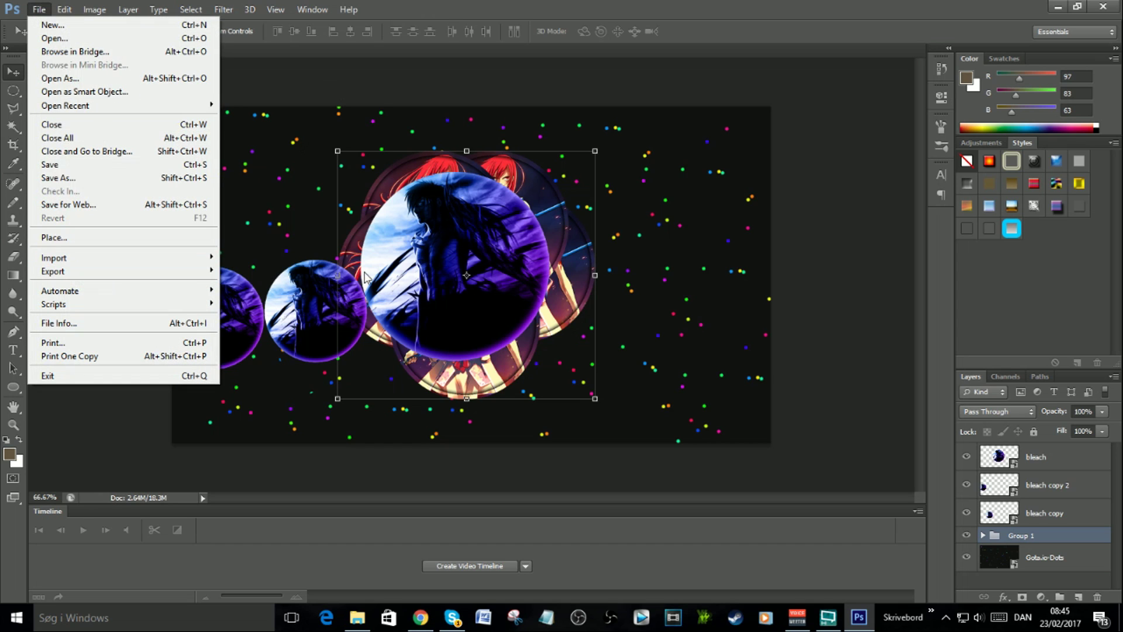
{"action": "left_click", "coordinate": [174, 234]}
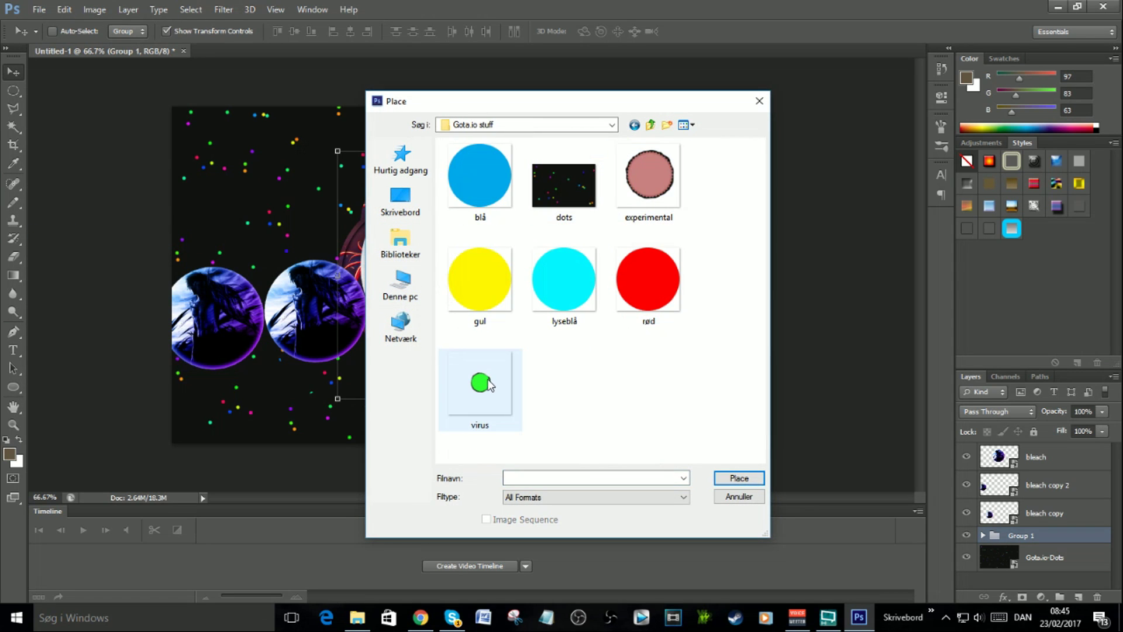
{"action": "double_click", "coordinate": [466, 398]}
{"action": "left_click_drag", "start_coordinate": [559, 292], "coordinate": [420, 236]}
{"action": "left_click_drag", "start_coordinate": [462, 95], "coordinate": [378, 179]}
{"action": "left_click_drag", "start_coordinate": [348, 230], "coordinate": [413, 194]}
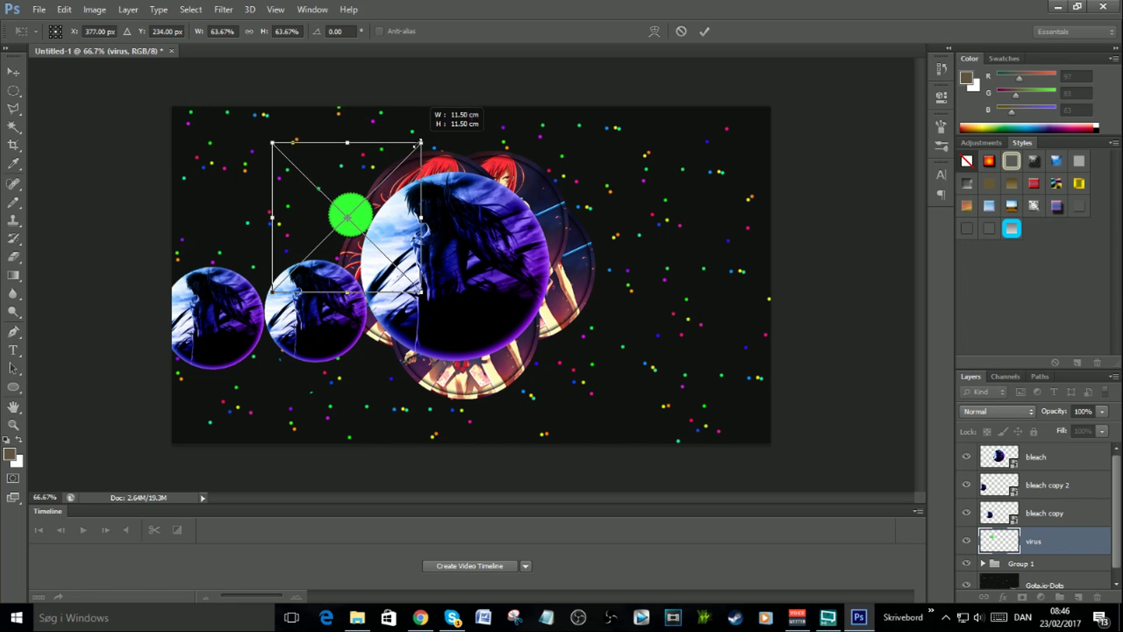
{"action": "left_click", "coordinate": [704, 31]}
- Move the virus layer beneath Group 1 so that the erza skins overlap it
{"action": "mouse_move", "coordinate": [1050, 538]}
{"action": "left_mouse_down"}
{"action": "mouse_move", "coordinate": [1040, 564]}
{"action": "mouse_move", "coordinate": [1051, 554]}
{"action": "left_mouse_up"}
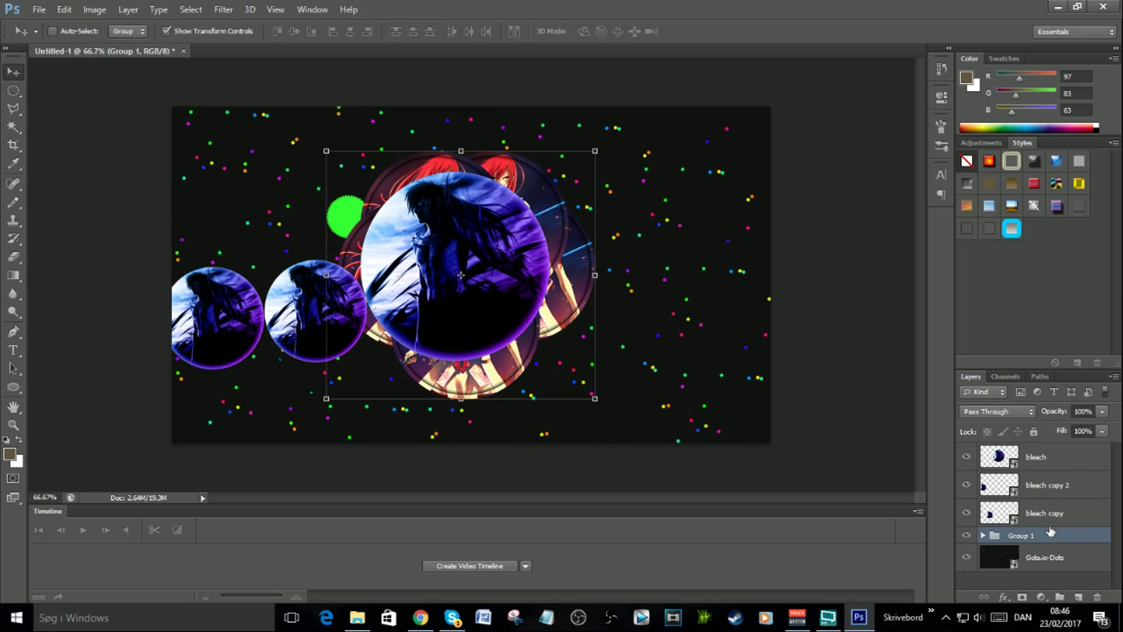
{"action": "left_click", "coordinate": [983, 536]}
{"action": "left_click", "coordinate": [1047, 541]}
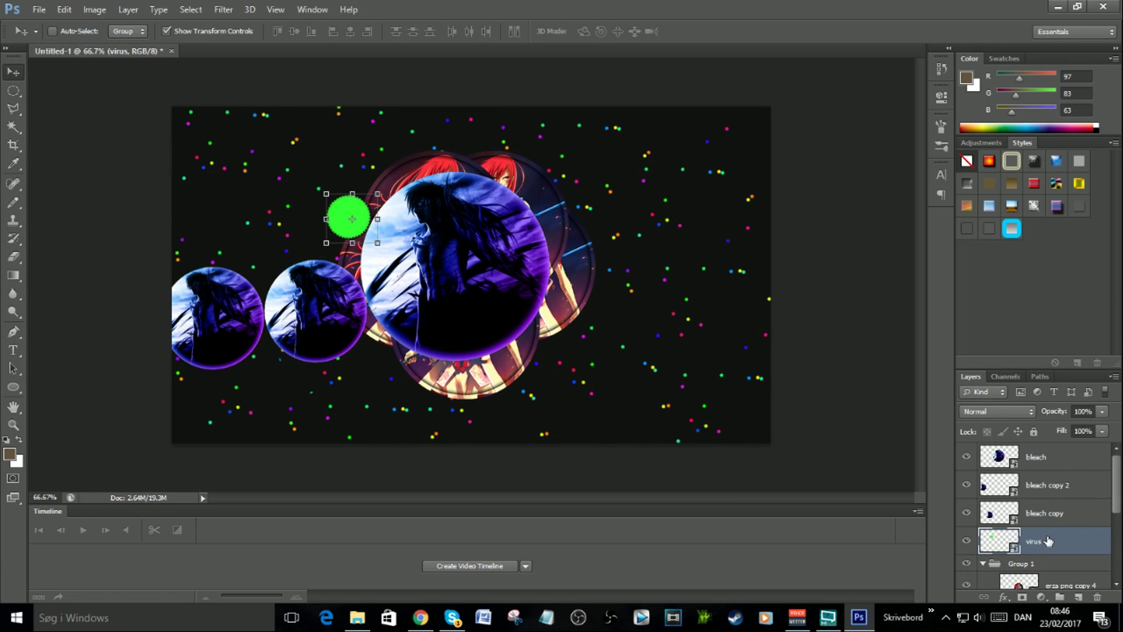
{"action": "left_click", "coordinate": [982, 564]}
{"action": "left_click_drag", "start_coordinate": [1035, 542], "coordinate": [1034, 576]}
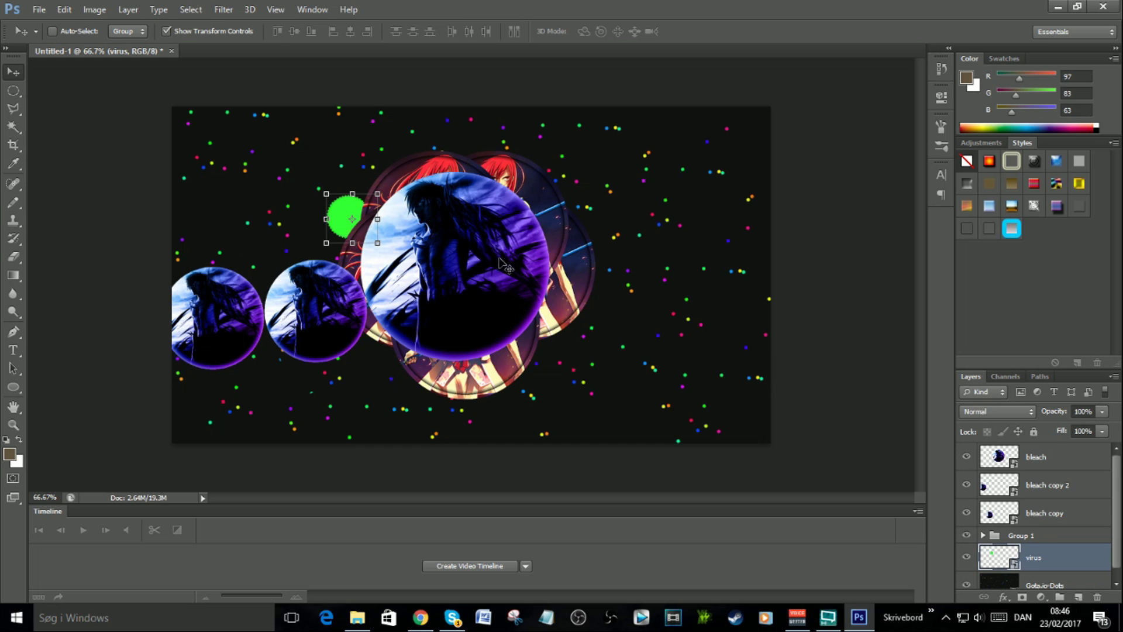
- Place the gohan png skin scaled down in the canvas's upper-right area, with its layer between bleach copy and Group 1
{"action": "left_click", "coordinate": [39, 9]}
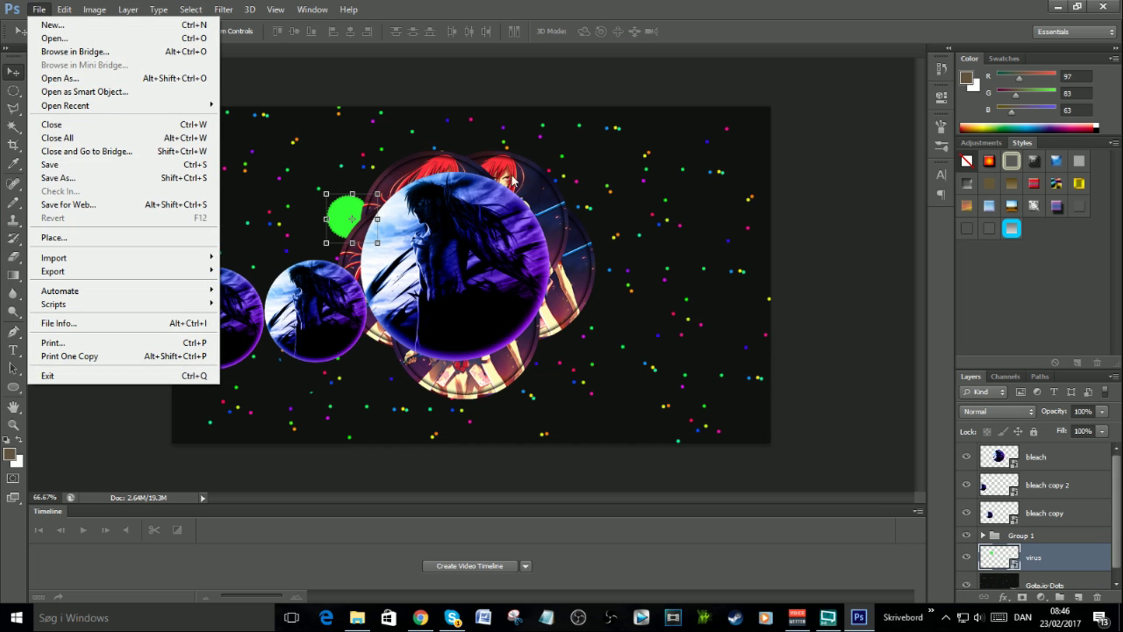
{"action": "left_click", "coordinate": [1054, 500]}
{"action": "left_click", "coordinate": [1052, 488]}
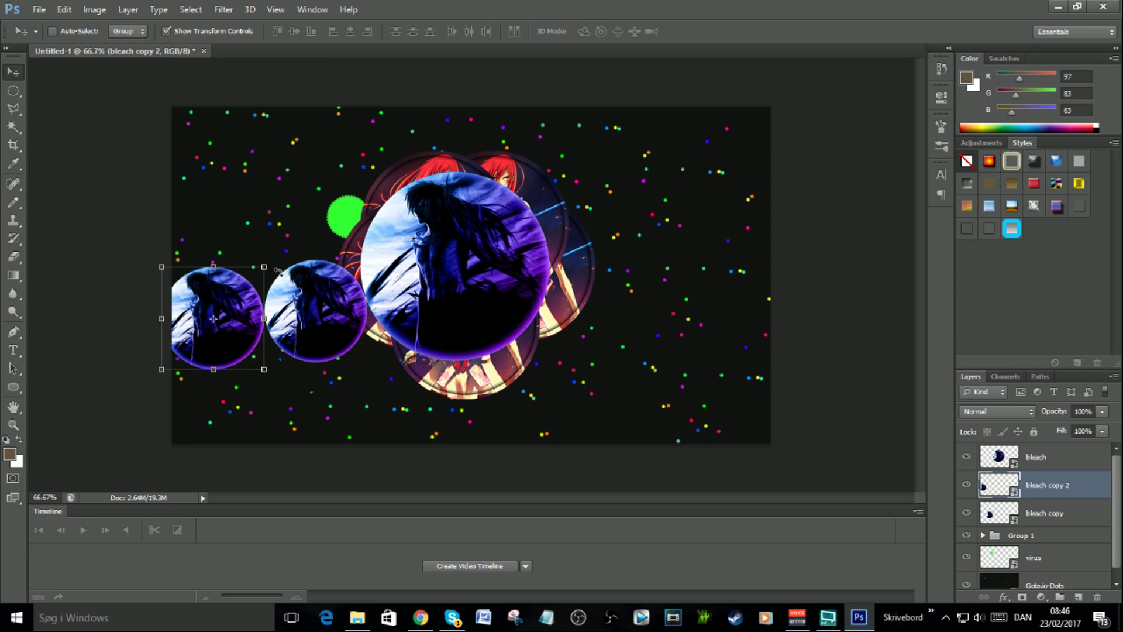
{"action": "left_click", "coordinate": [39, 9]}
{"action": "left_click", "coordinate": [109, 234]}
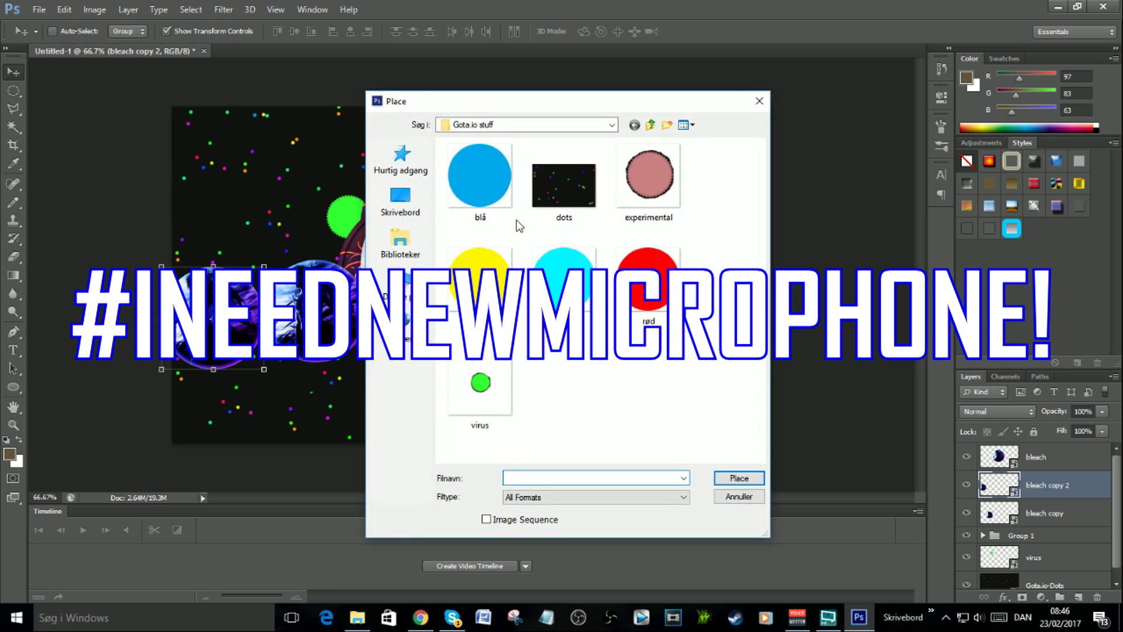
{"action": "double_click", "coordinate": [587, 280]}
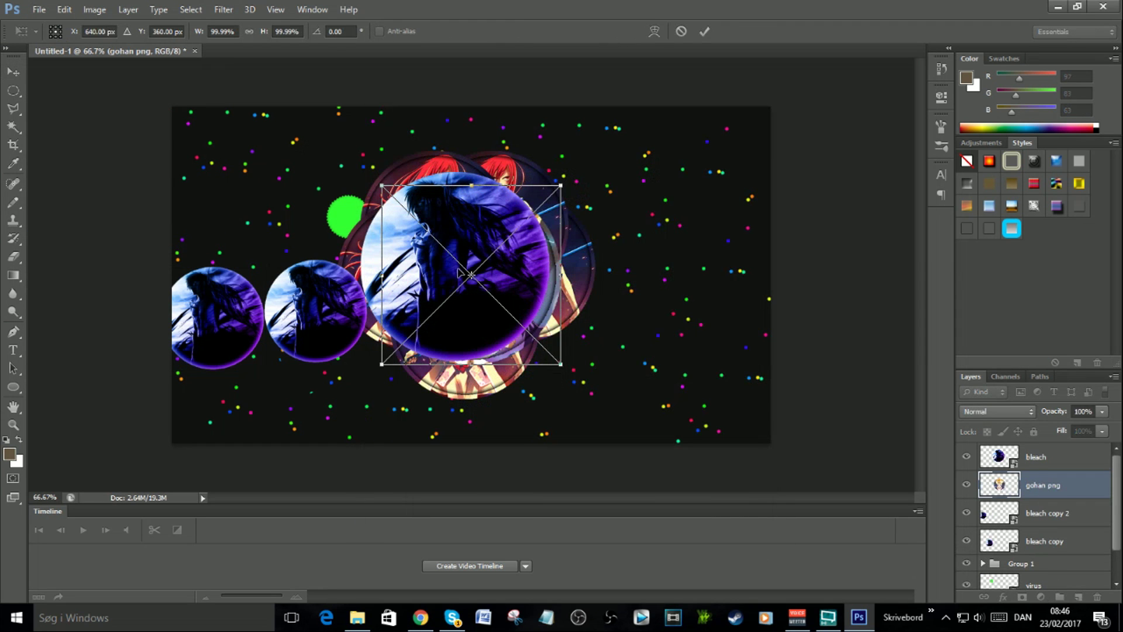
{"action": "left_click_drag", "start_coordinate": [462, 269], "coordinate": [643, 287]}
{"action": "left_click_drag", "start_coordinate": [739, 210], "coordinate": [704, 166]}
{"action": "left_click_drag", "start_coordinate": [682, 188], "coordinate": [659, 159]}
{"action": "left_click_drag", "start_coordinate": [1052, 483], "coordinate": [1051, 551]}
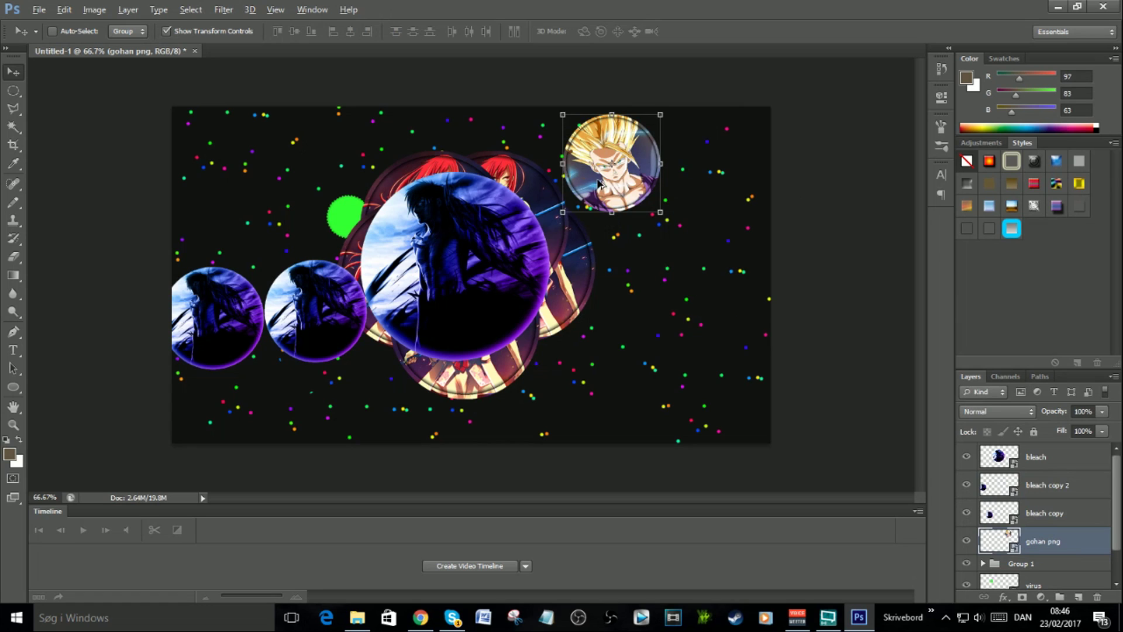
- Duplicate the gohan skin four times in an overlapping column running downward, enlarging the copies along the way
{"action": "left_click_drag", "start_coordinate": [612, 162], "coordinate": [678, 259]}
{"action": "key", "text": "ctrl+alt+t"}
{"action": "left_click_drag", "start_coordinate": [699, 219], "coordinate": [706, 212]}
{"action": "left_click", "coordinate": [707, 33]}
{"action": "left_click_drag", "start_coordinate": [679, 266], "coordinate": [678, 303]}
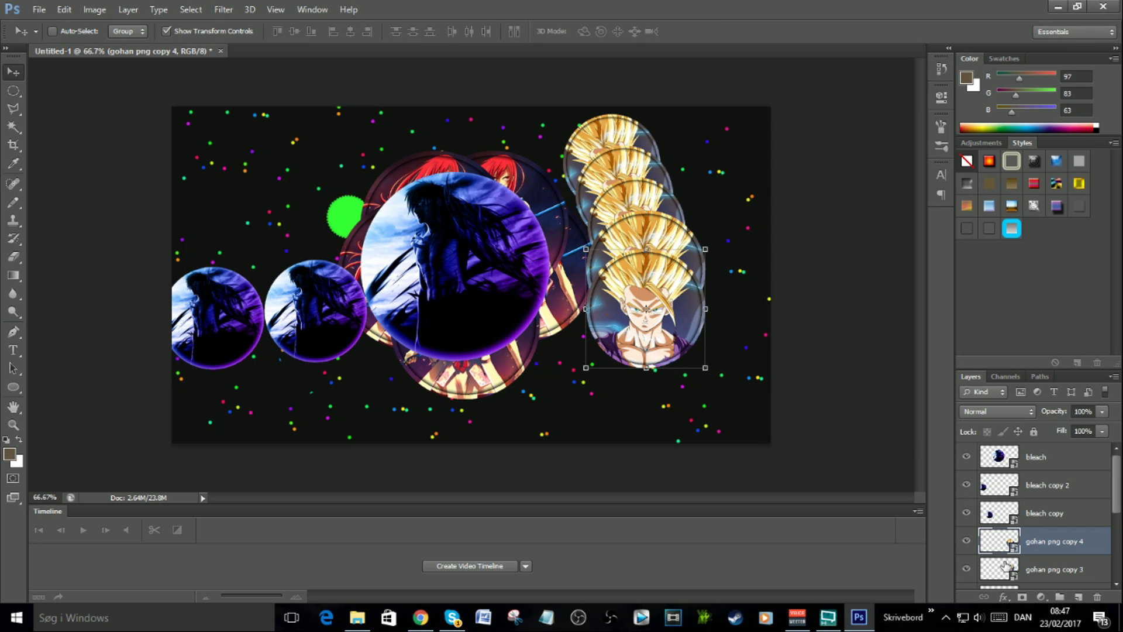
- Move the lowest gohan copy beneath gohan png copy 3, then shrink and rotate it, shifted slightly down and left
{"action": "left_click_drag", "start_coordinate": [1005, 565], "coordinate": [1007, 583]}
{"action": "left_click_drag", "start_coordinate": [726, 295], "coordinate": [742, 308]}
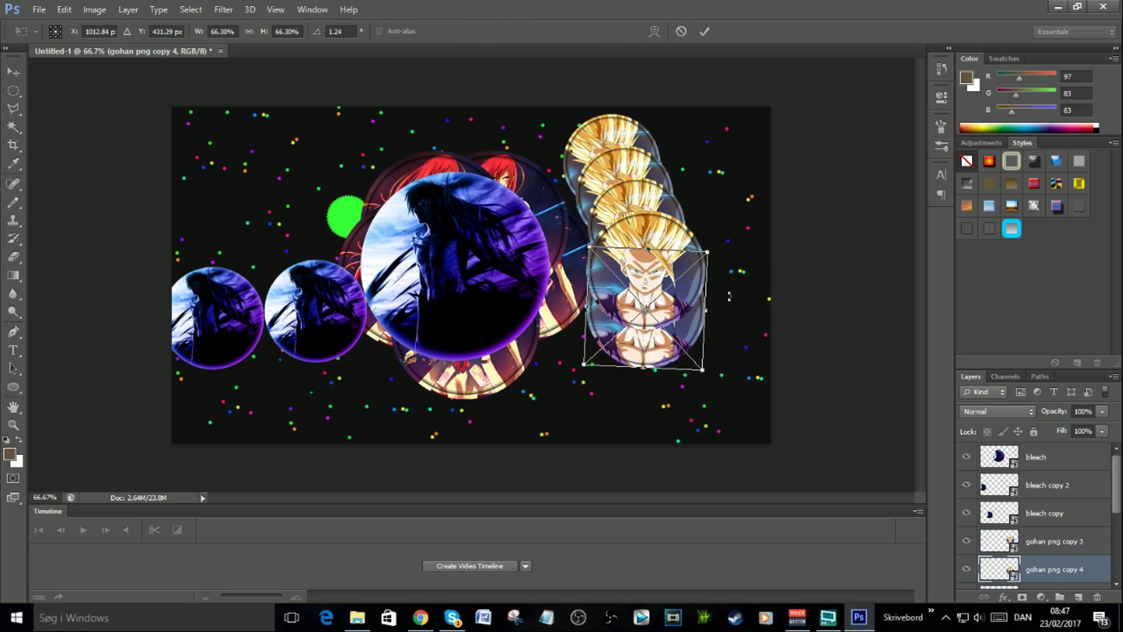
{"action": "left_click_drag", "start_coordinate": [719, 261], "coordinate": [696, 277]}
{"action": "left_click_drag", "start_coordinate": [667, 313], "coordinate": [662, 321]}
{"action": "left_click", "coordinate": [709, 32]}
- Add two more gohan copies, each beneath the previous one, continuing the column down and left to the canvas's lower edge
{"action": "scroll", "coordinate": [974, 481], "scroll_direction": "down", "scroll_amount": 2}
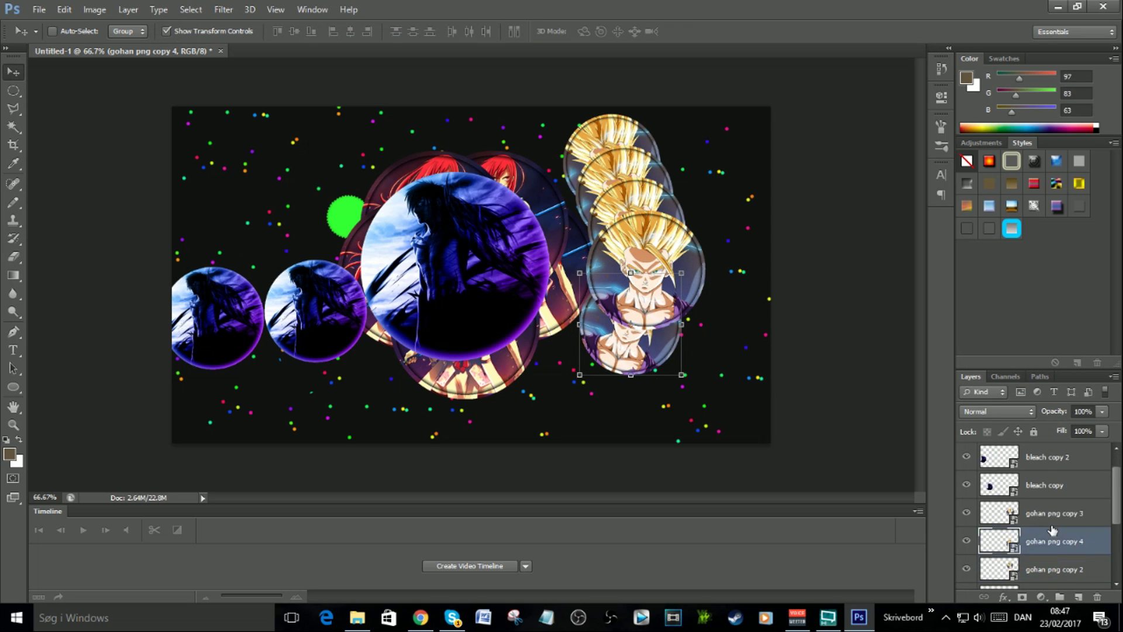
{"action": "left_click_drag", "start_coordinate": [1051, 512], "coordinate": [1045, 527]}
{"action": "left_click_drag", "start_coordinate": [659, 343], "coordinate": [638, 380]}
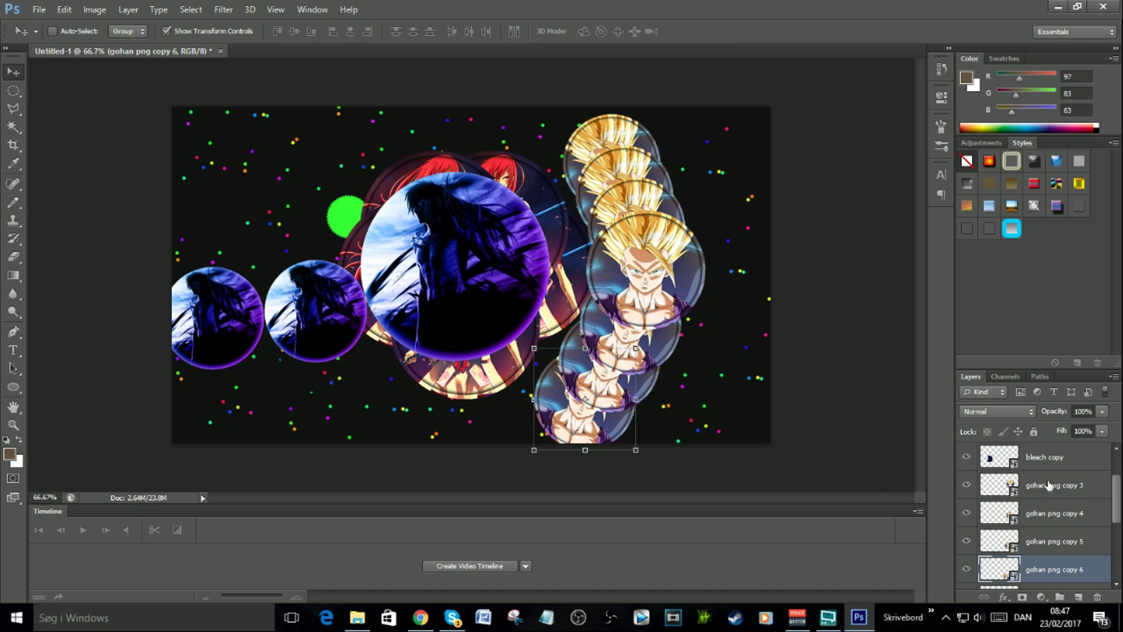
- Create a second layer group, put all the gohan layers in it, and collapse it above Group 1
{"action": "scroll", "coordinate": [1057, 472], "scroll_direction": "up", "scroll_amount": 2}
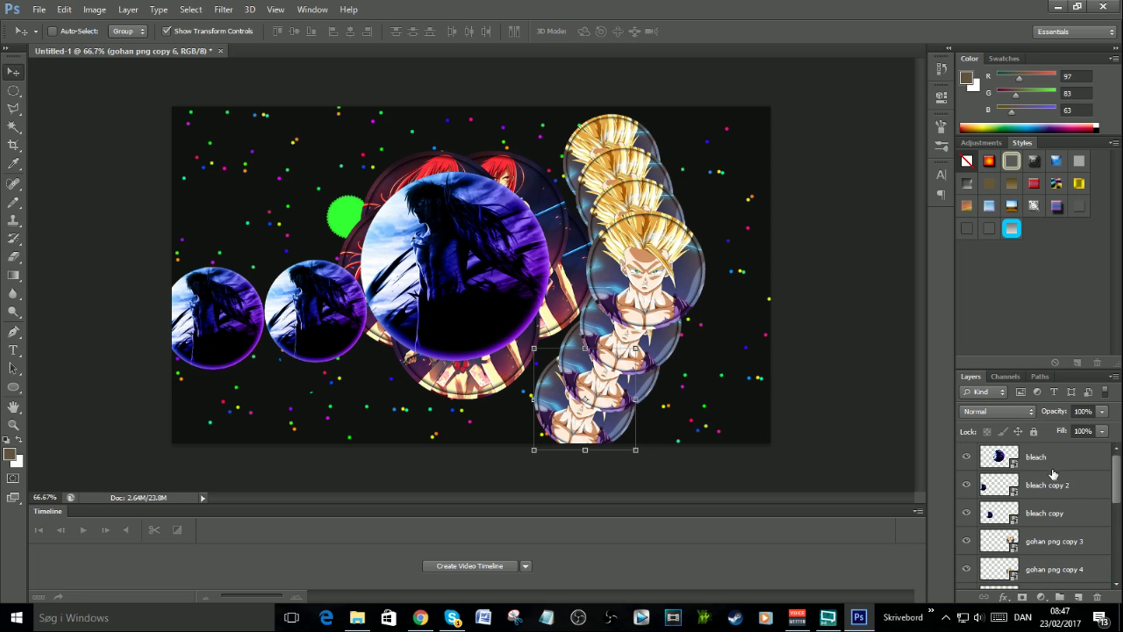
{"action": "scroll", "coordinate": [1046, 514], "scroll_direction": "down", "scroll_amount": 4}
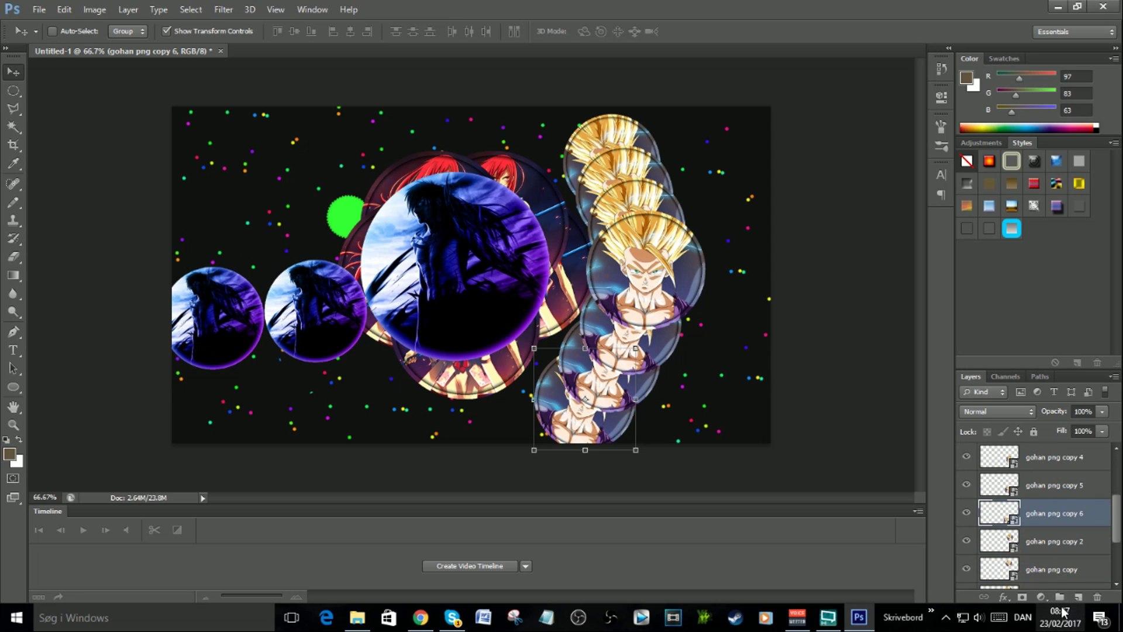
{"action": "left_click", "coordinate": [1060, 596]}
{"action": "left_click_drag", "start_coordinate": [1059, 530], "coordinate": [1058, 507]}
{"action": "left_click_drag", "start_coordinate": [1063, 554], "coordinate": [1049, 508]}
{"action": "left_click_drag", "start_coordinate": [1053, 585], "coordinate": [993, 499]}
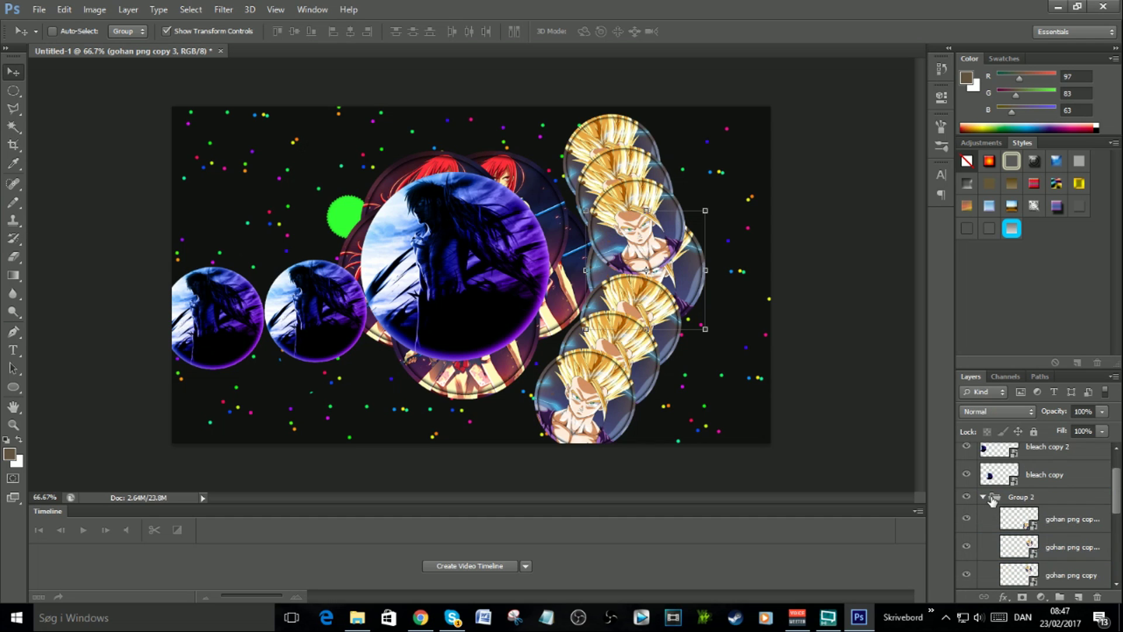
{"action": "left_click", "coordinate": [983, 498]}
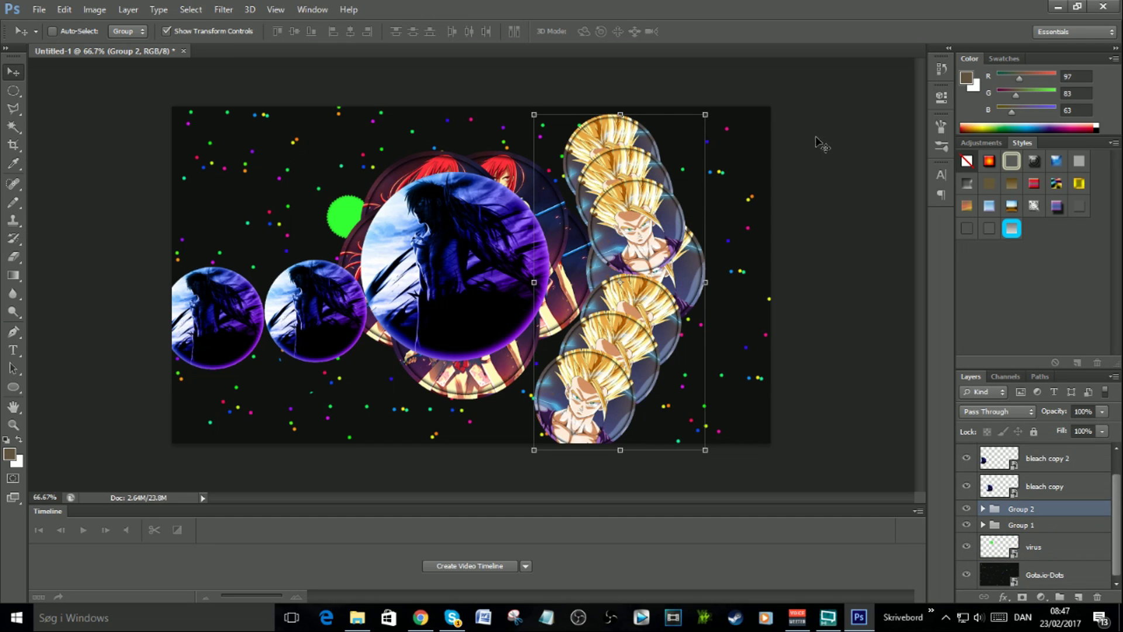
{"action": "left_click", "coordinate": [39, 10]}
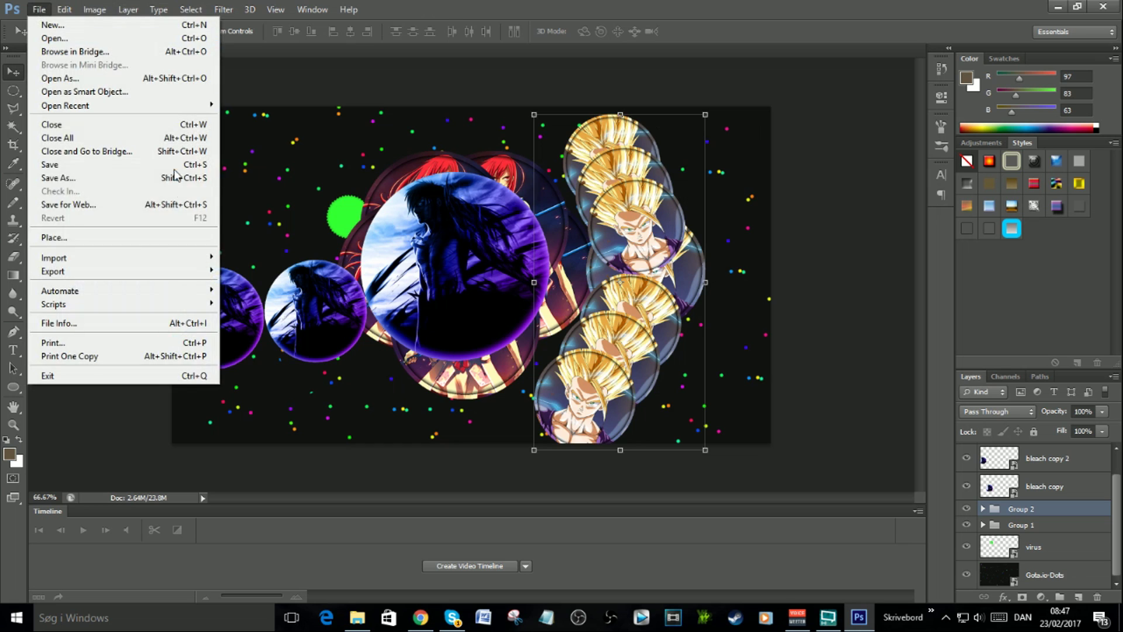
{"action": "left_click", "coordinate": [138, 238]}
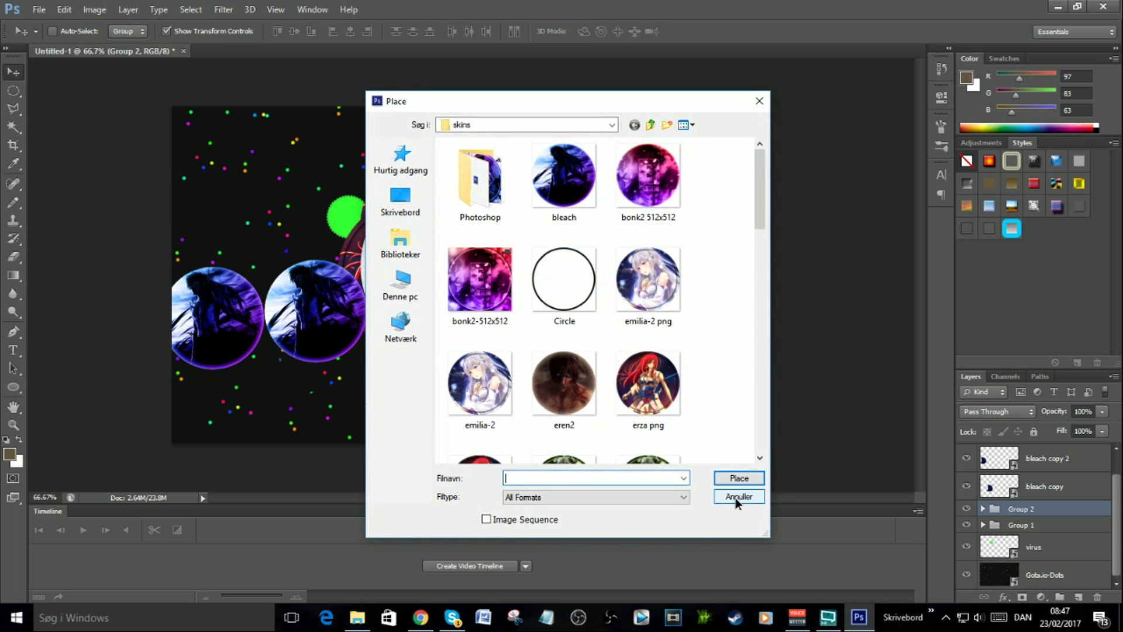
{"action": "left_click", "coordinate": [736, 496]}
- Move the gohan png copy 3 layer to the top of Group 2 so the largest gohan skin overlaps its neighbours
{"action": "left_click", "coordinate": [985, 510]}
{"action": "scroll", "coordinate": [1058, 555], "scroll_direction": "down", "scroll_amount": 1}
{"action": "left_click", "coordinate": [1058, 558]}
{"action": "left_click", "coordinate": [1057, 581]}
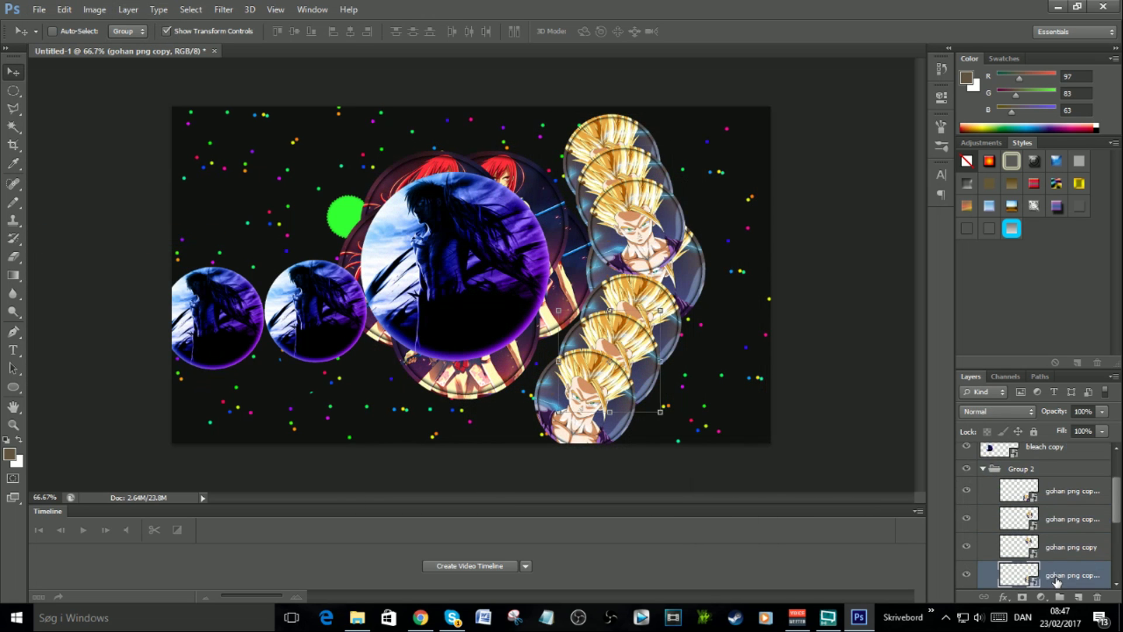
{"action": "scroll", "coordinate": [1058, 566], "scroll_direction": "down", "scroll_amount": 3}
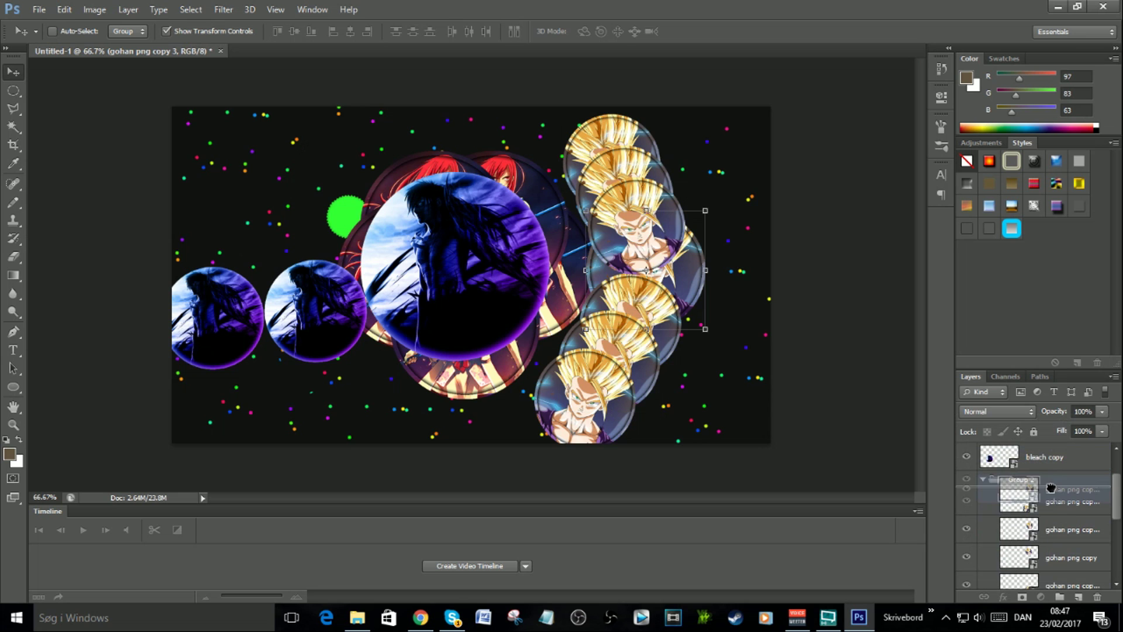
{"action": "left_click", "coordinate": [983, 480]}
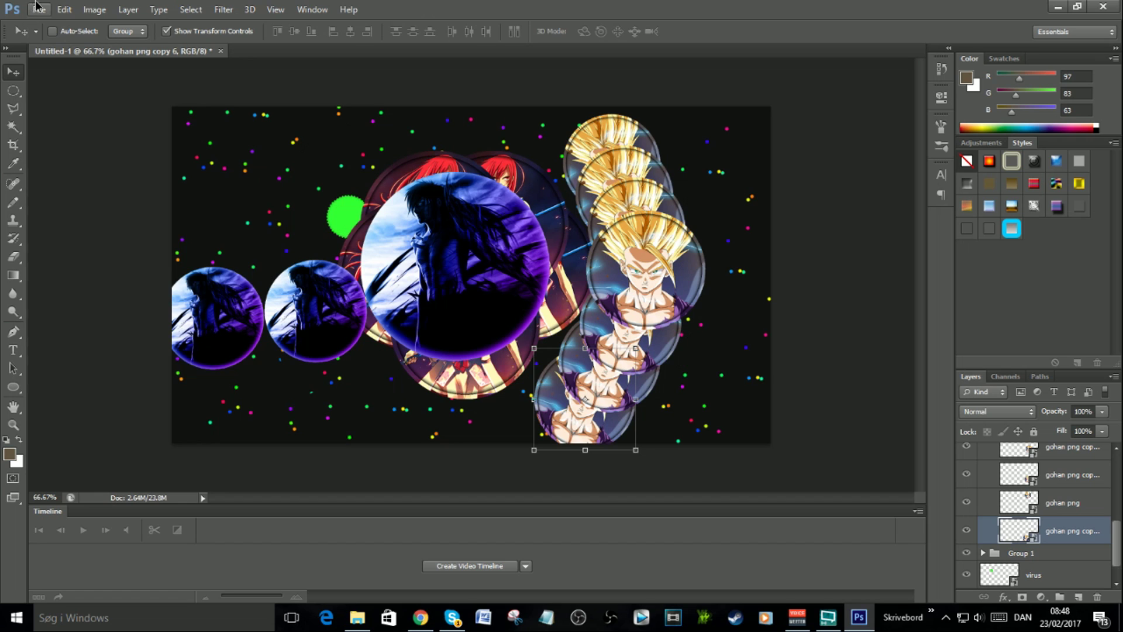
- Place the bonk2 512x512 skin above the gohan group
{"action": "left_click", "coordinate": [36, 7]}
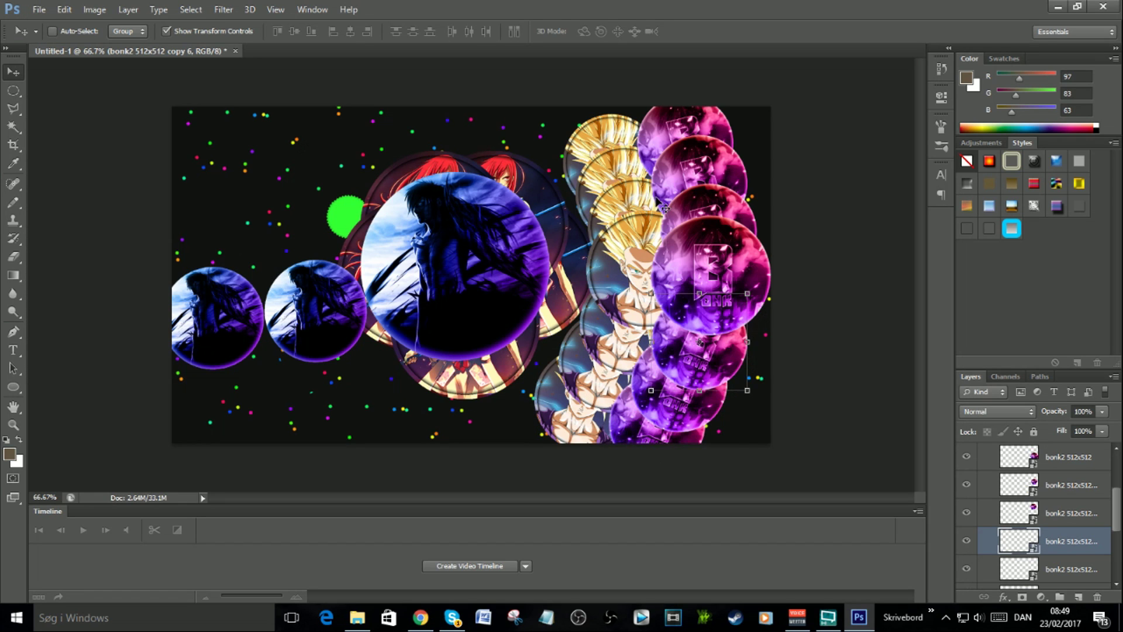